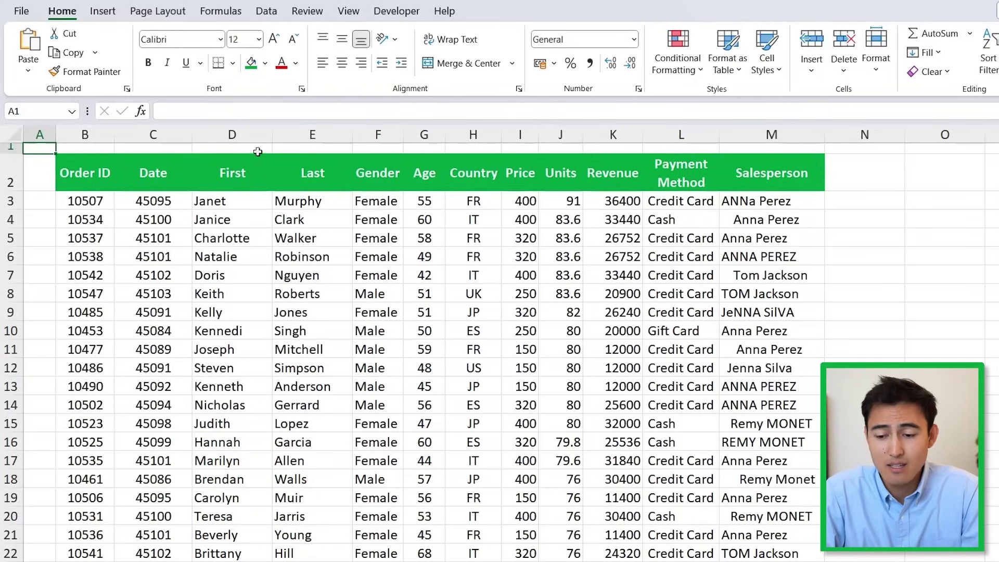
- Inspect the First and Last name columns and the inconsistently cased Salesperson column
left_click_drag(232, 134, 312, 135)
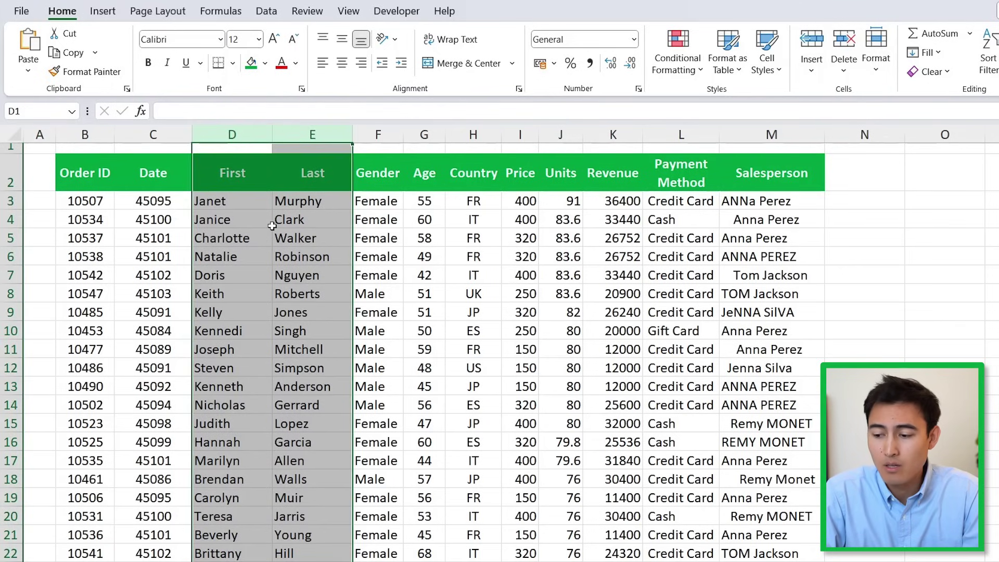
left_click(740, 202)
left_click(775, 133)
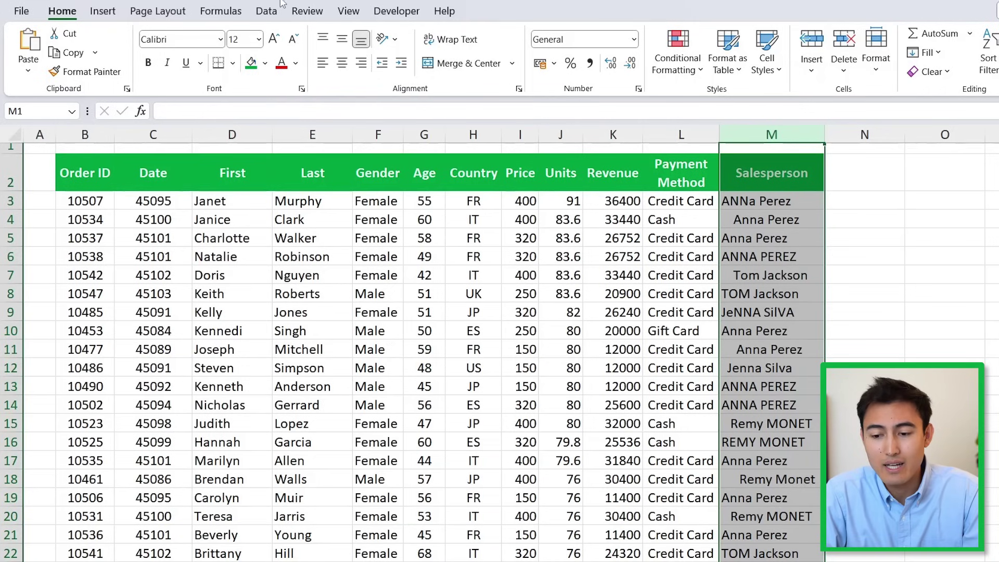
- Load the sales range into Power Query as Table1, keeping 'My table has headers' checked
left_click(268, 11)
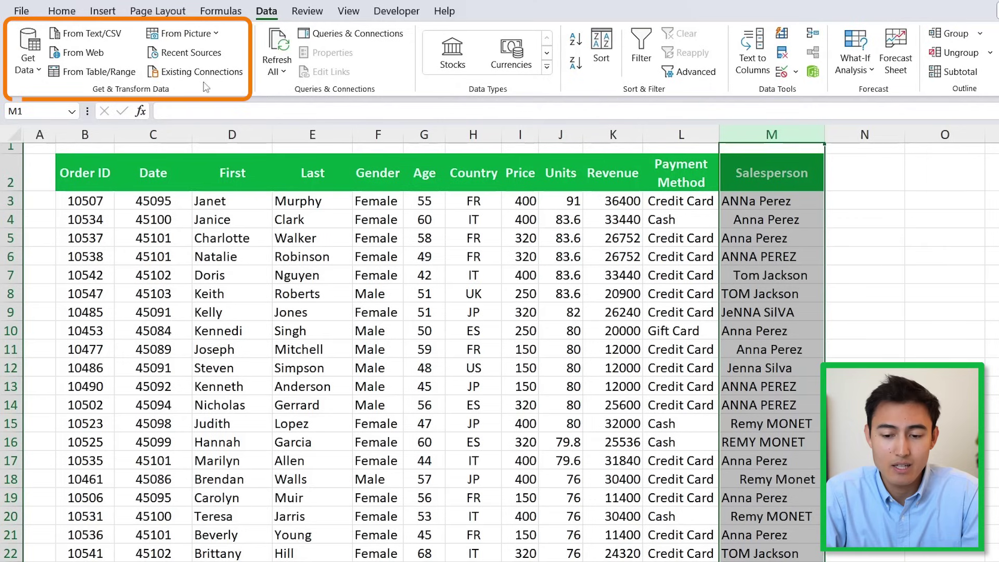
left_click(202, 202)
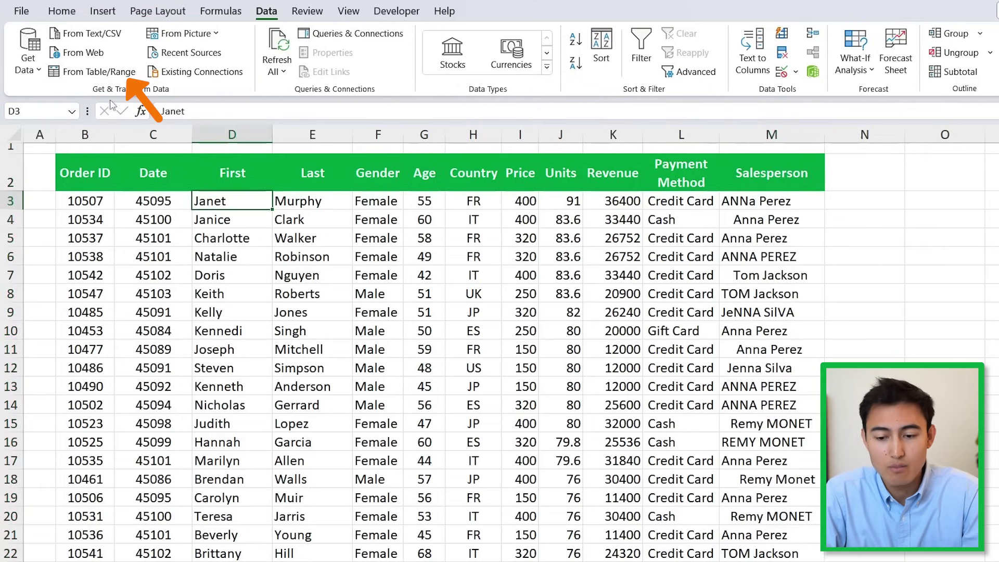
left_click(115, 77)
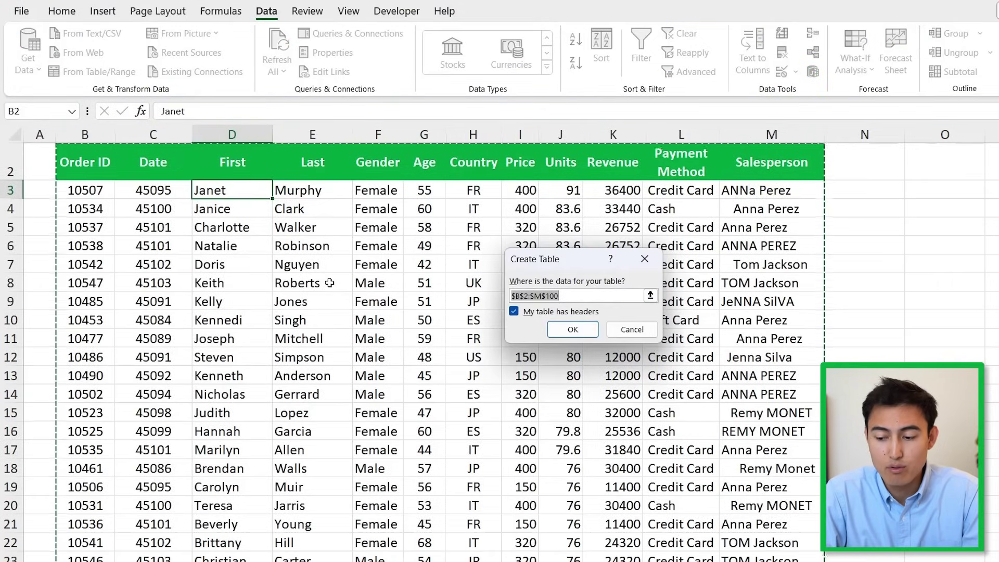
left_click(585, 329)
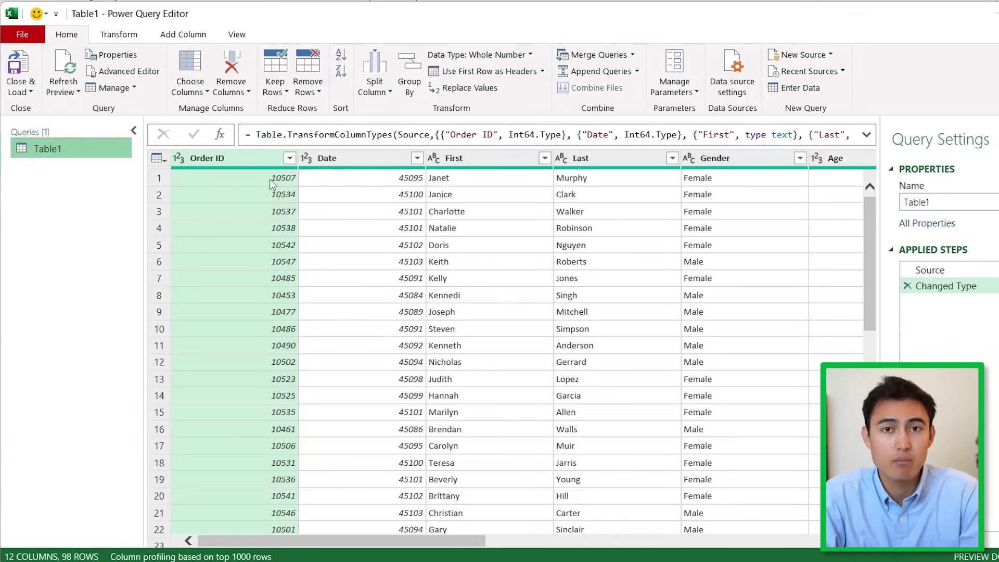
- Remove duplicate Order ID rows, cutting 98 rows to 91, and review the Applied Steps
right_click(255, 154)
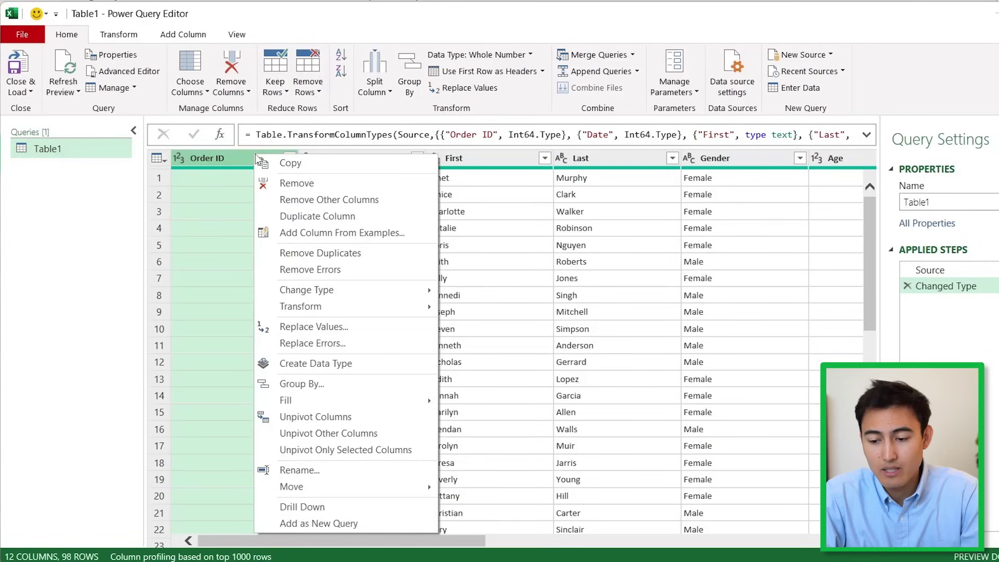
left_click(333, 255)
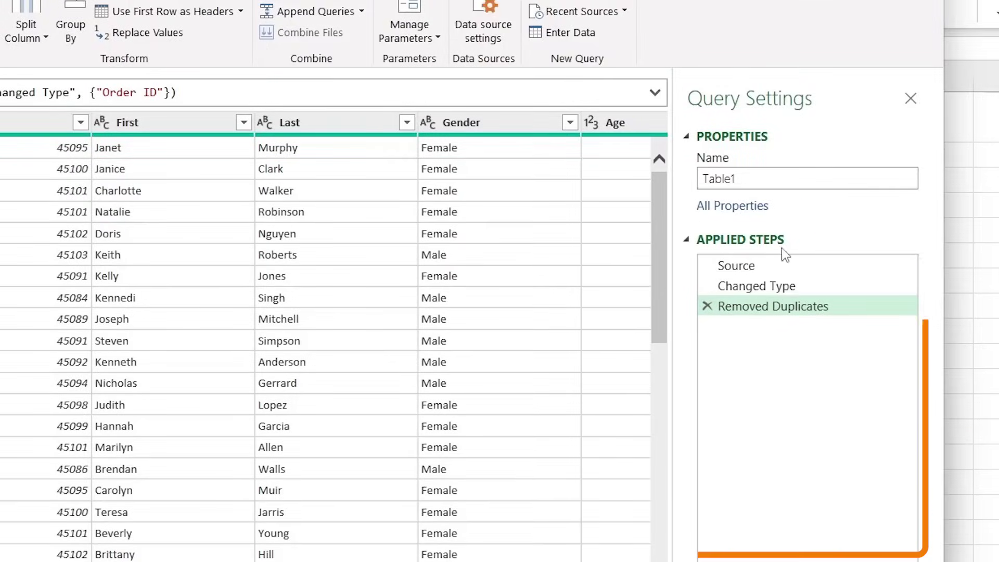
left_click(761, 291)
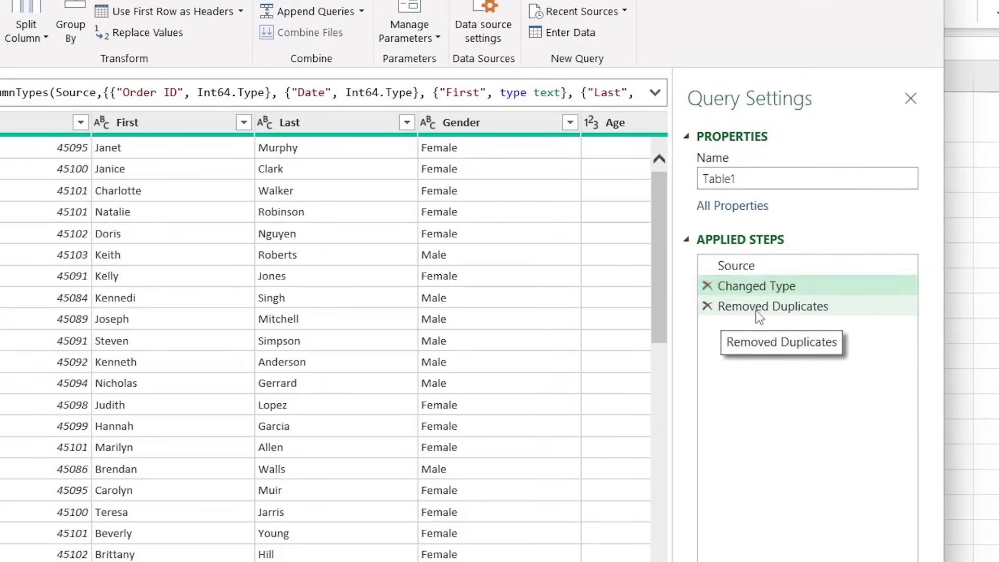
left_click(758, 308)
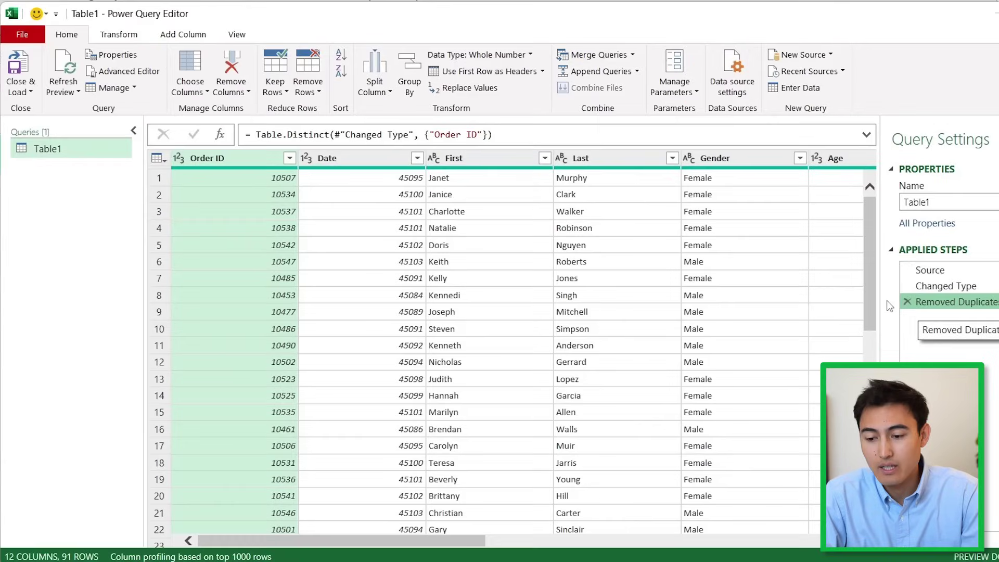
left_click(354, 161)
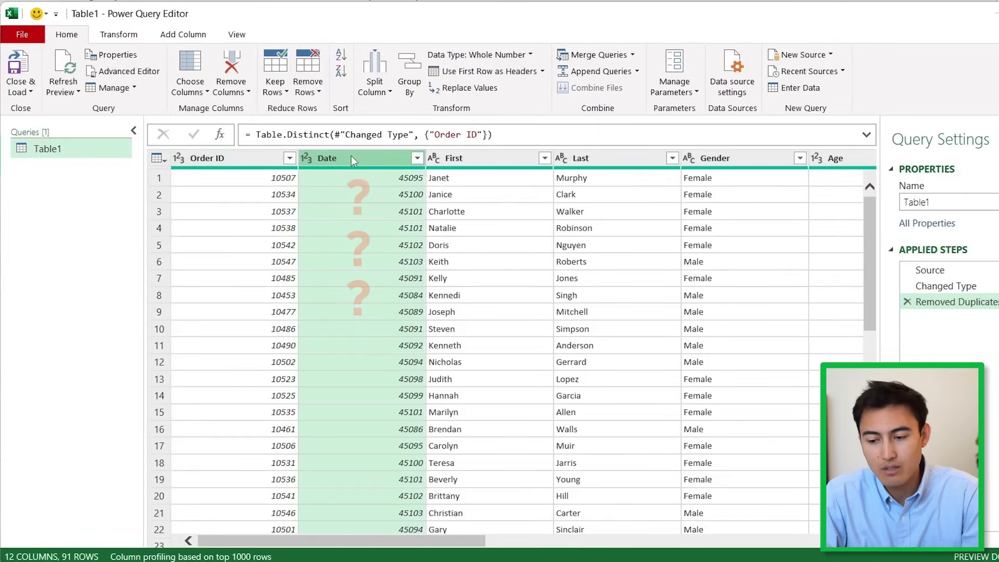
- Change the Date column's data type to Date so serials read like 18/06/2023
left_click(512, 55)
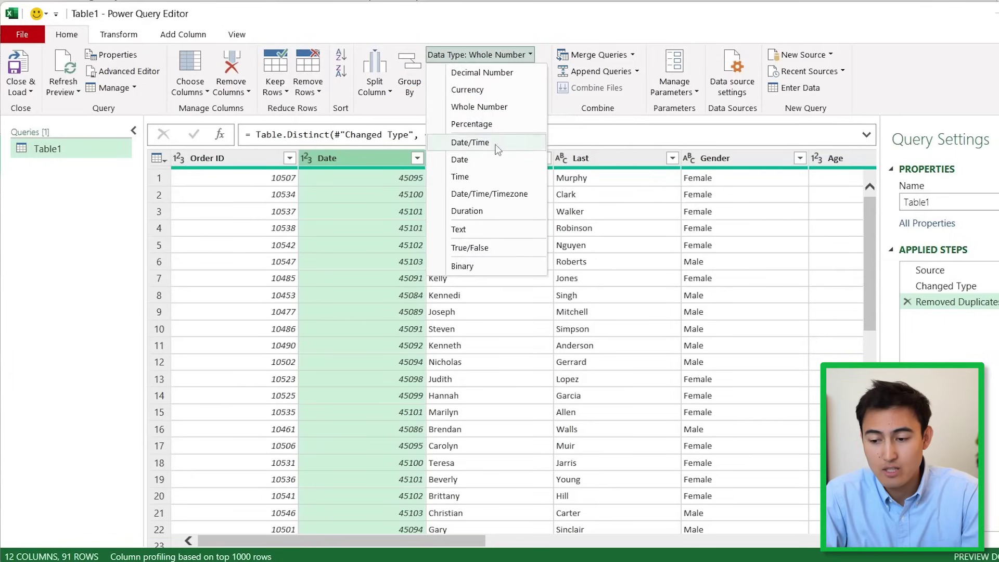
left_click(475, 167)
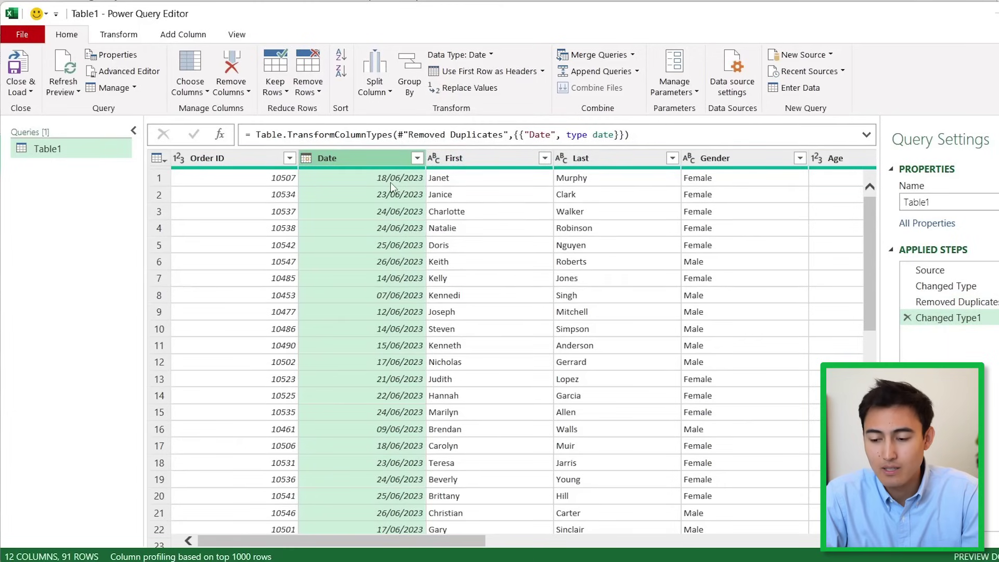
scroll(390, 182, "right", 3)
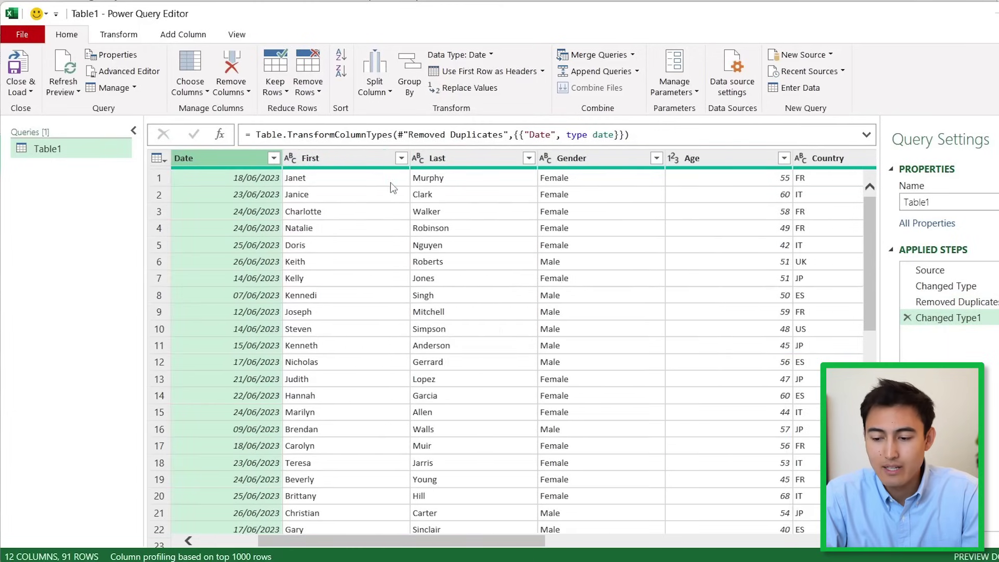
left_click(355, 160)
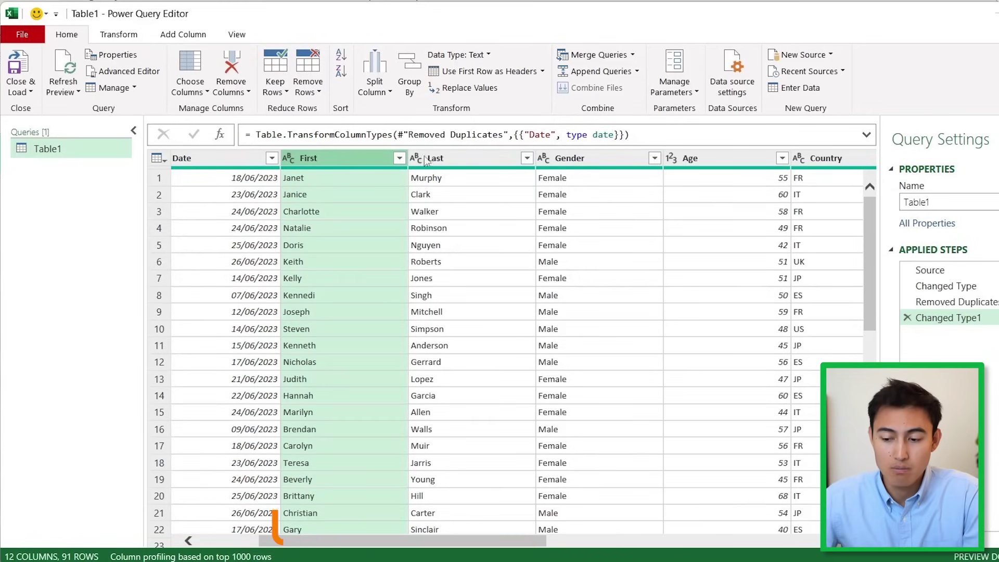
- Merge the First and Last columns with a Space separator into a column named 'Names'
left_click(457, 155, "ctrl")
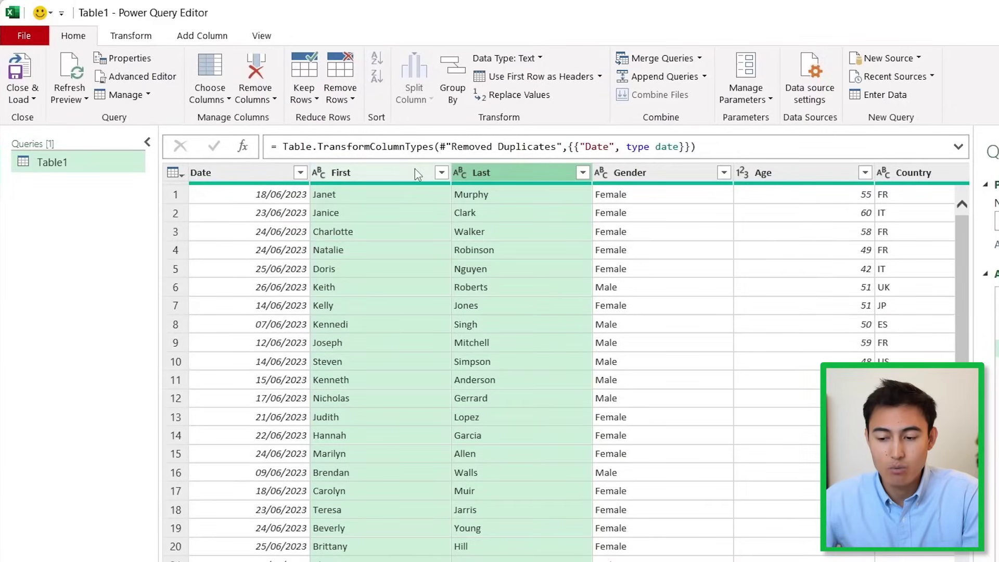
right_click(415, 170)
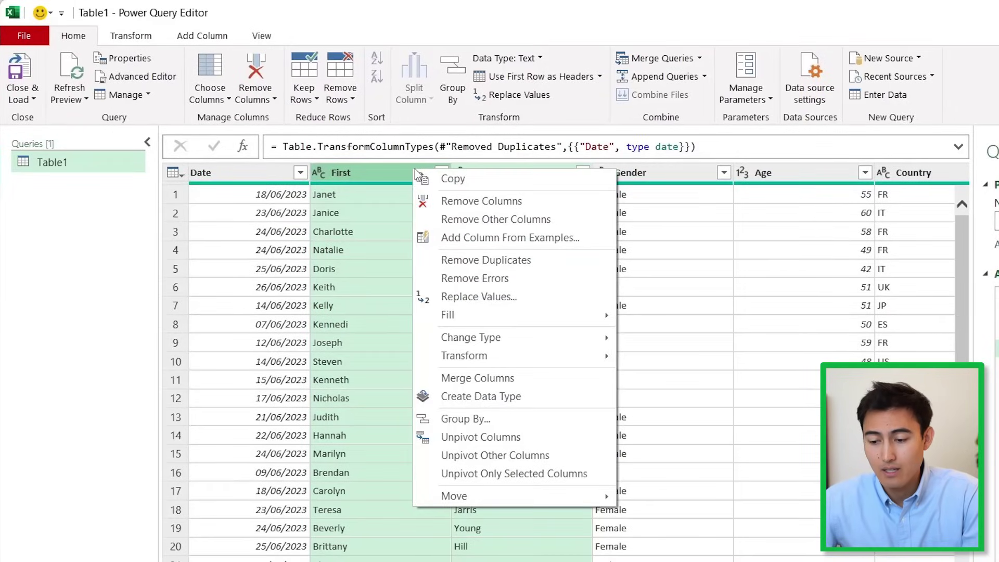
left_click(470, 378)
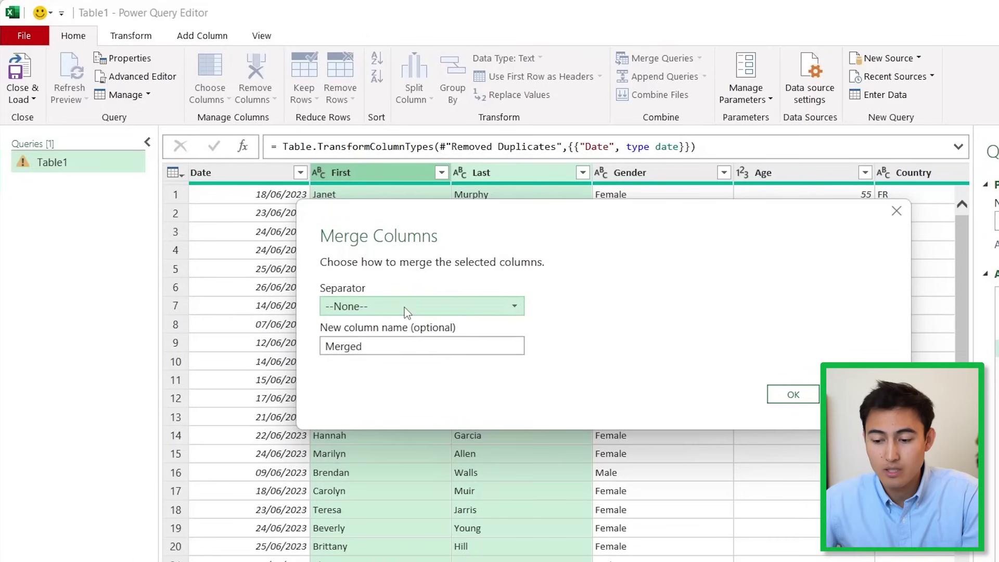
left_click(407, 311)
left_click(384, 414)
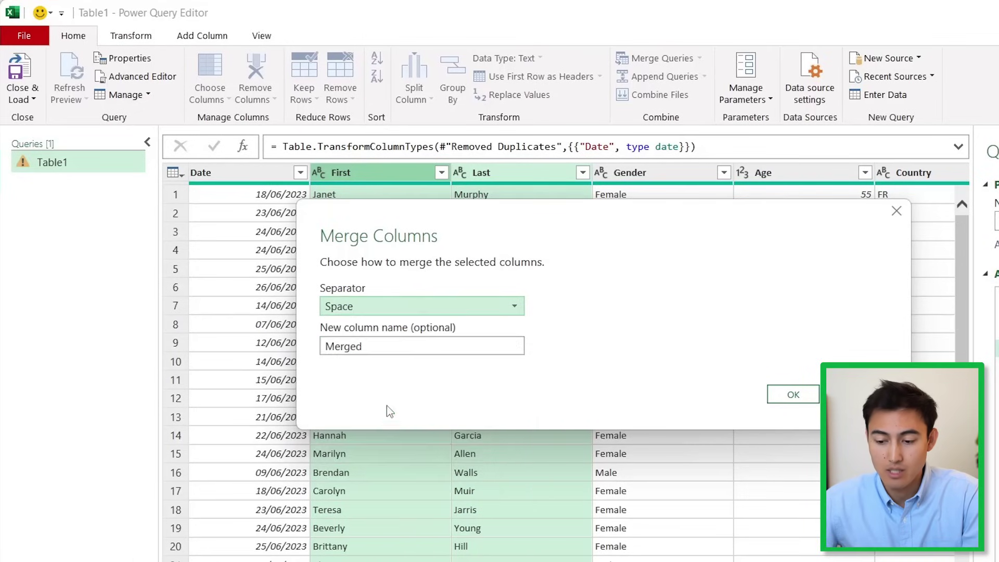
double_click(390, 352)
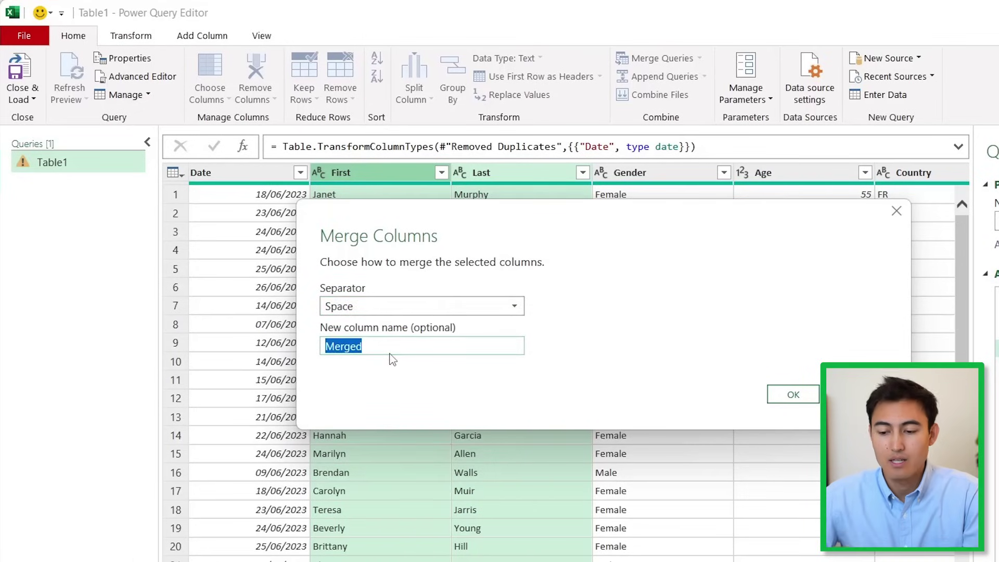
type("Names")
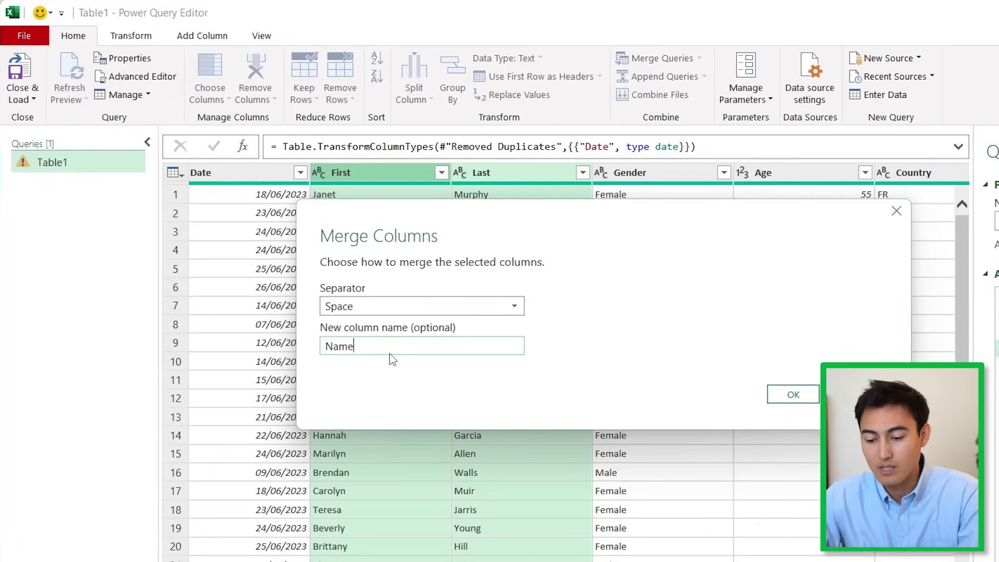
left_click(807, 395)
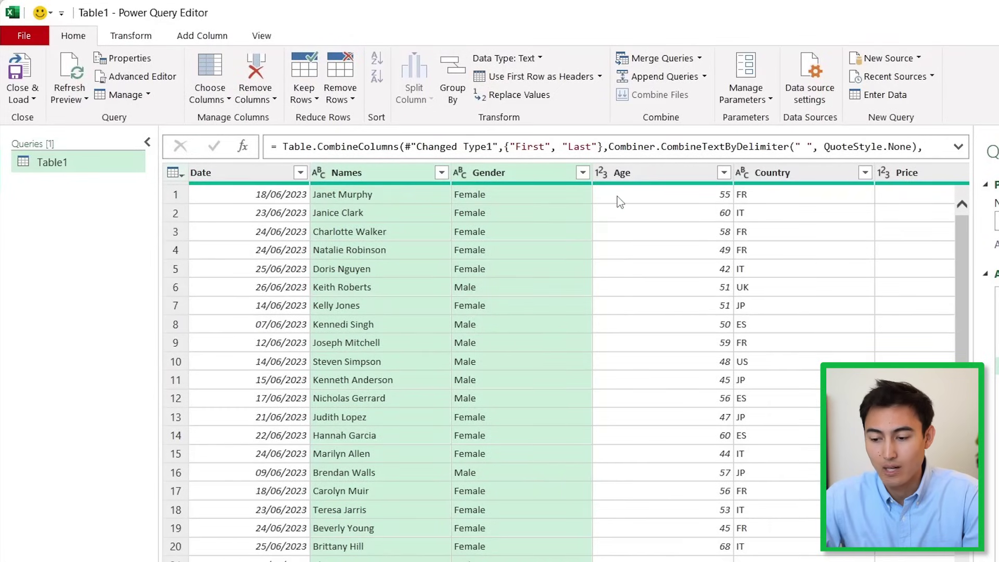
scroll(618, 196, "right", 5)
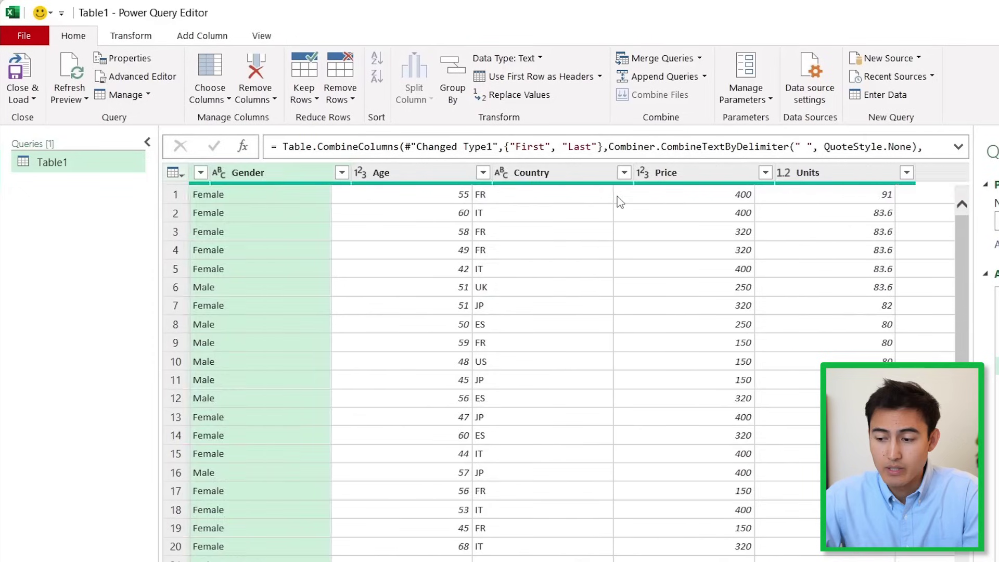
scroll(617, 195, "right", 3)
- Round the Units column up to whole numbers, turning 83.6 into 84
left_click(651, 173)
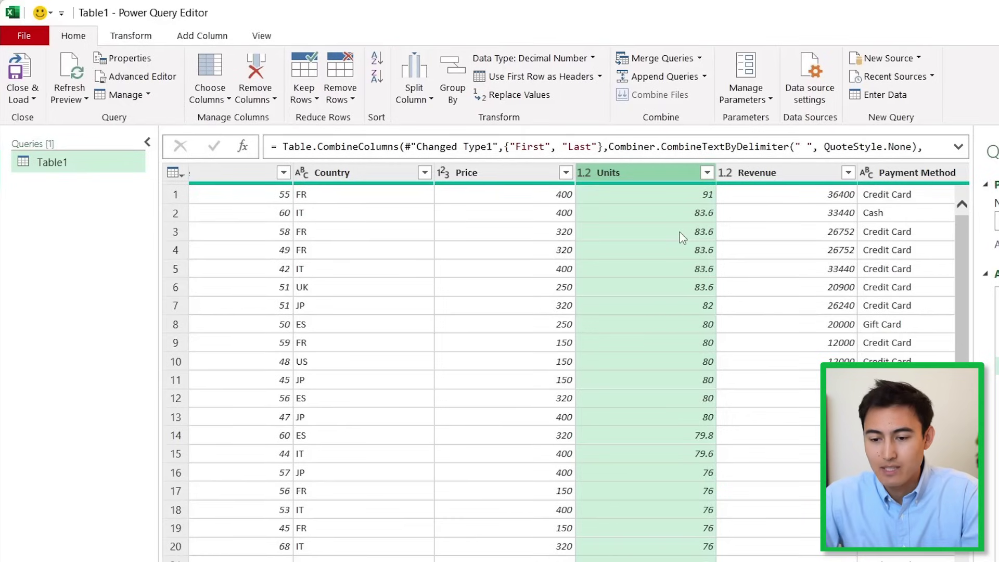
left_click(133, 36)
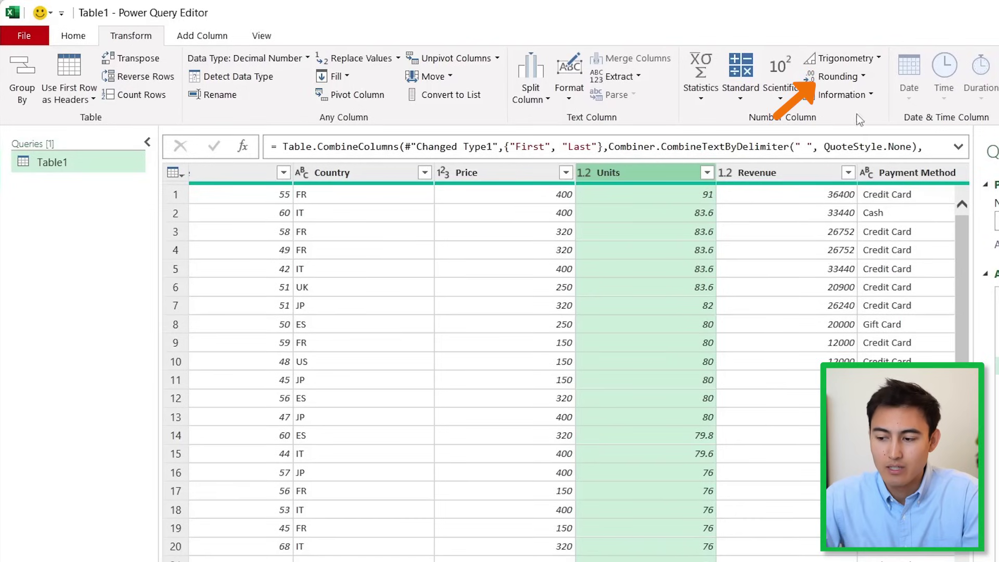
left_click(865, 77)
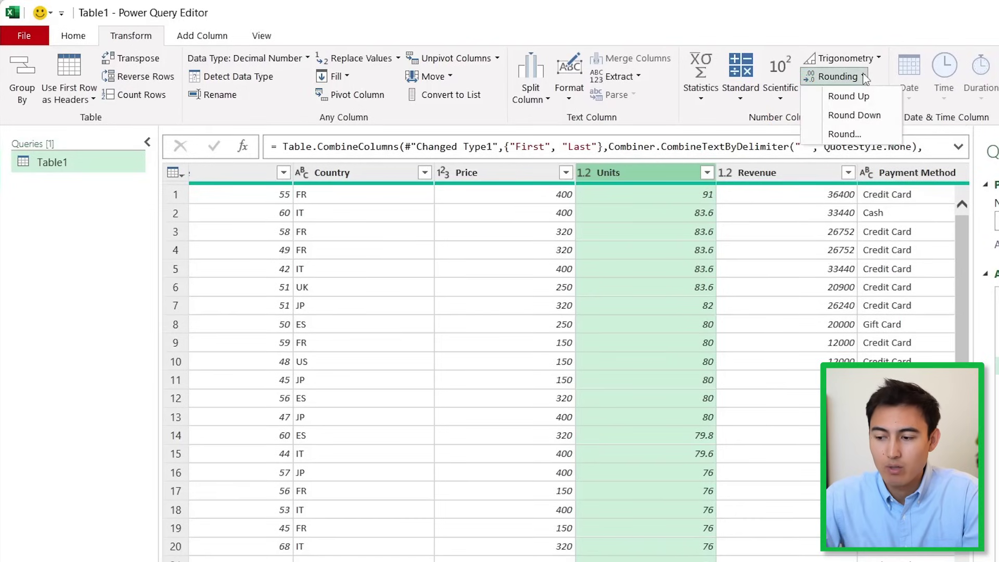
left_click(881, 96)
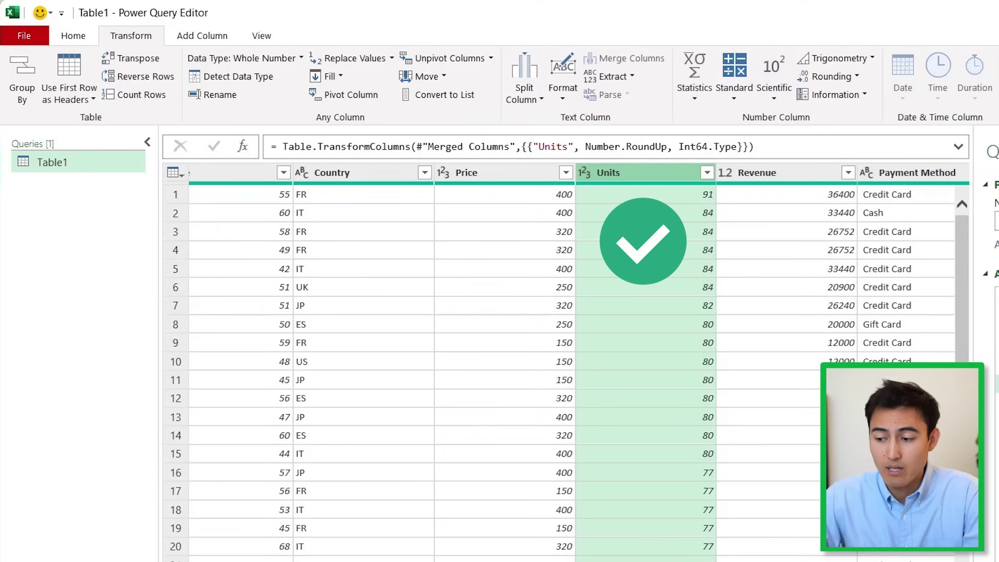
scroll(663, 263, "right", 3)
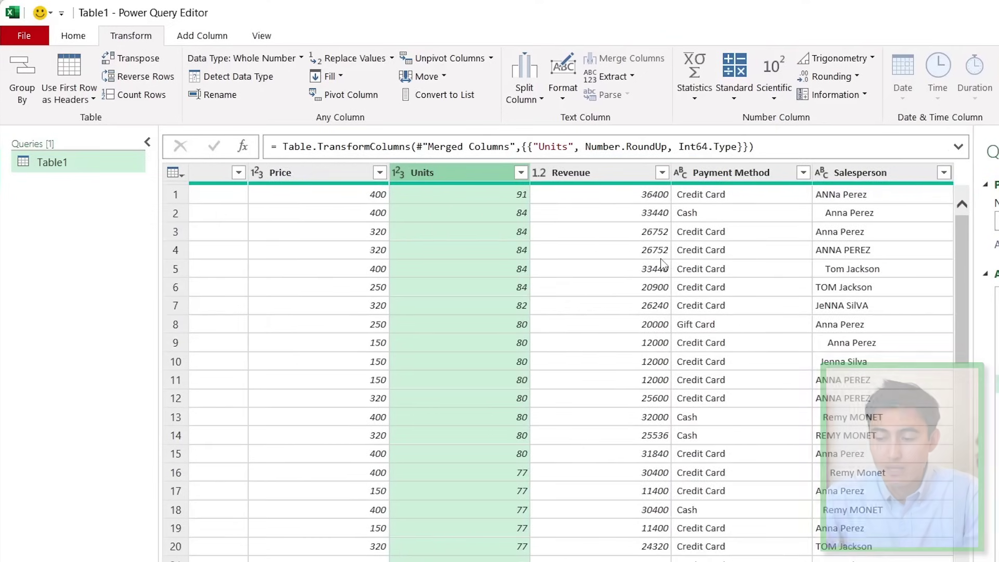
- Apply Capitalize Each Word and then Trim to the Salesperson column
left_click(868, 177)
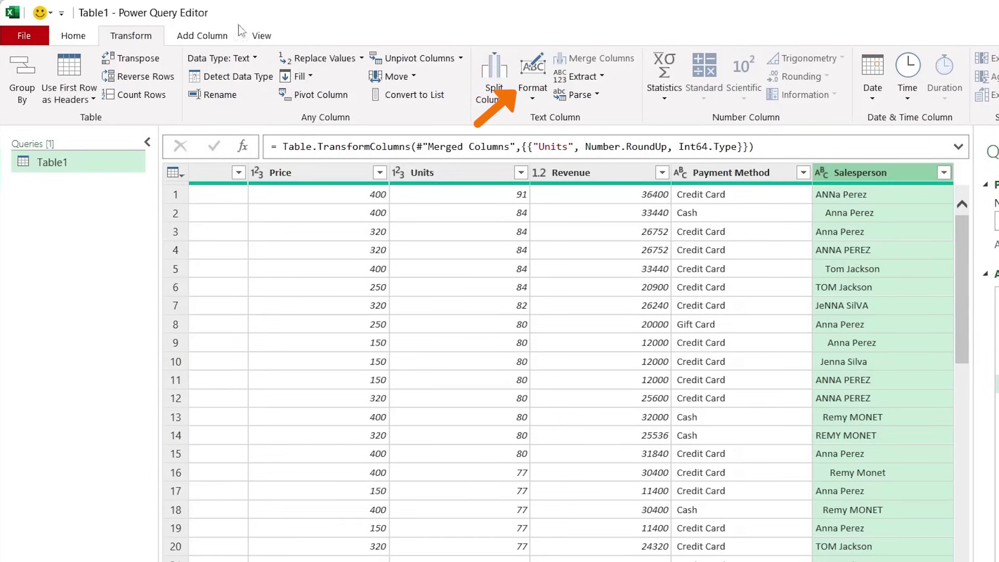
left_click(532, 98)
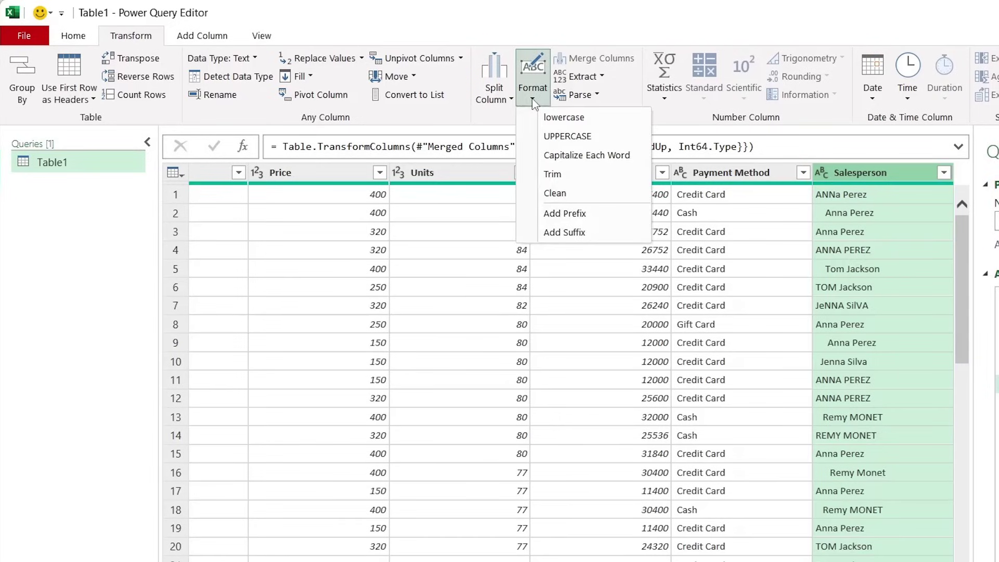
left_click(612, 156)
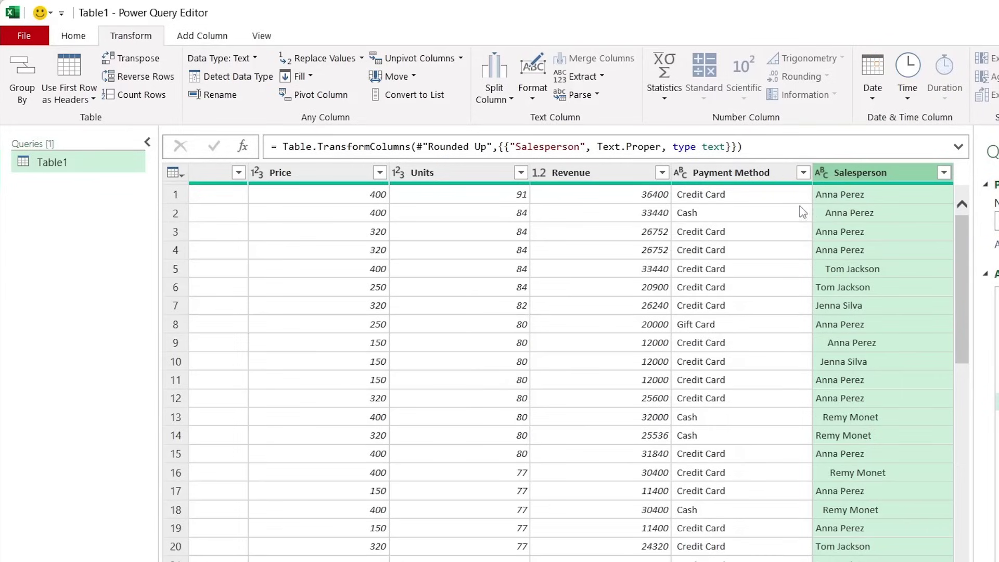
left_click(530, 97)
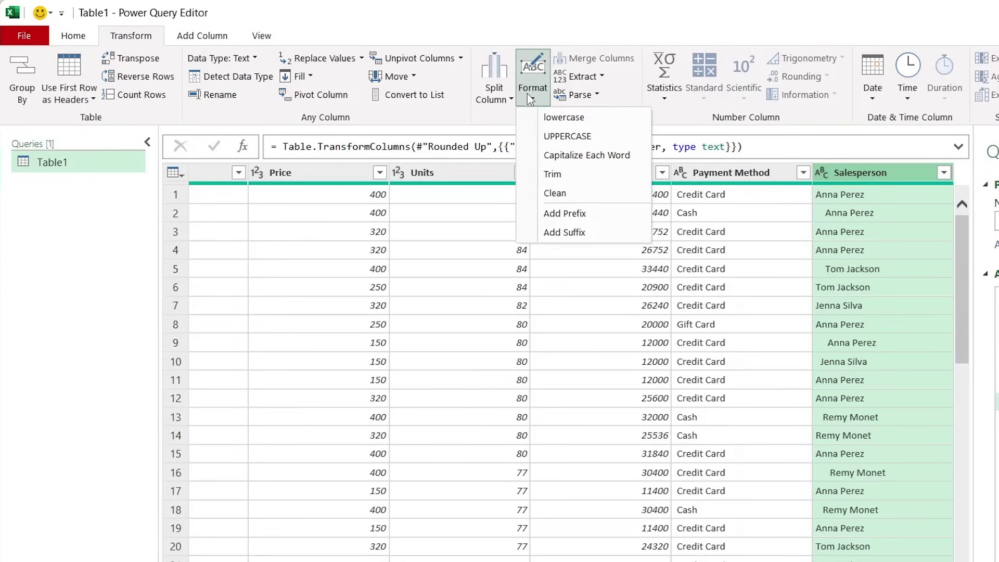
left_click(571, 177)
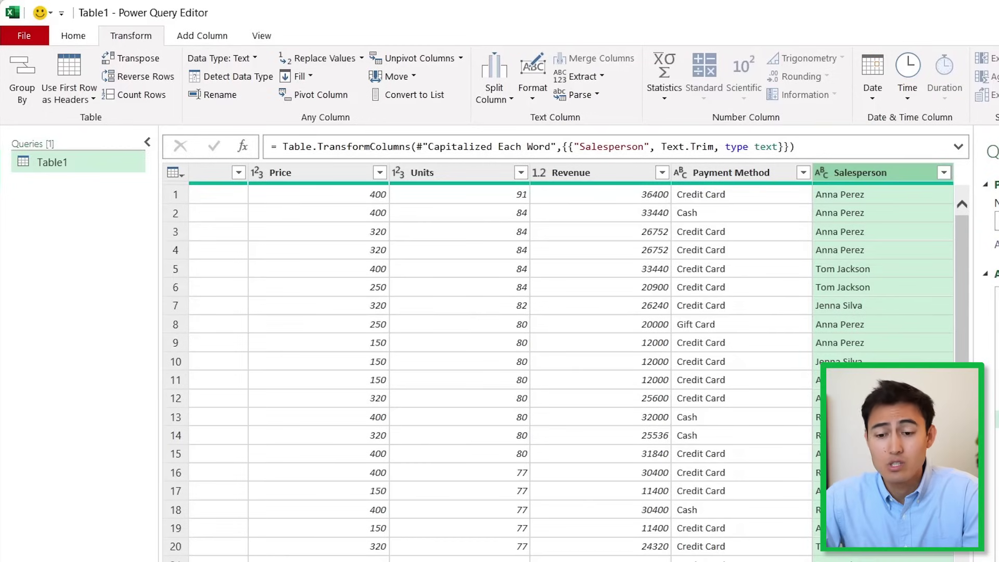
- Close & Load the query into a new Table1 worksheet and bring up the Table1 query's options
left_click(74, 36)
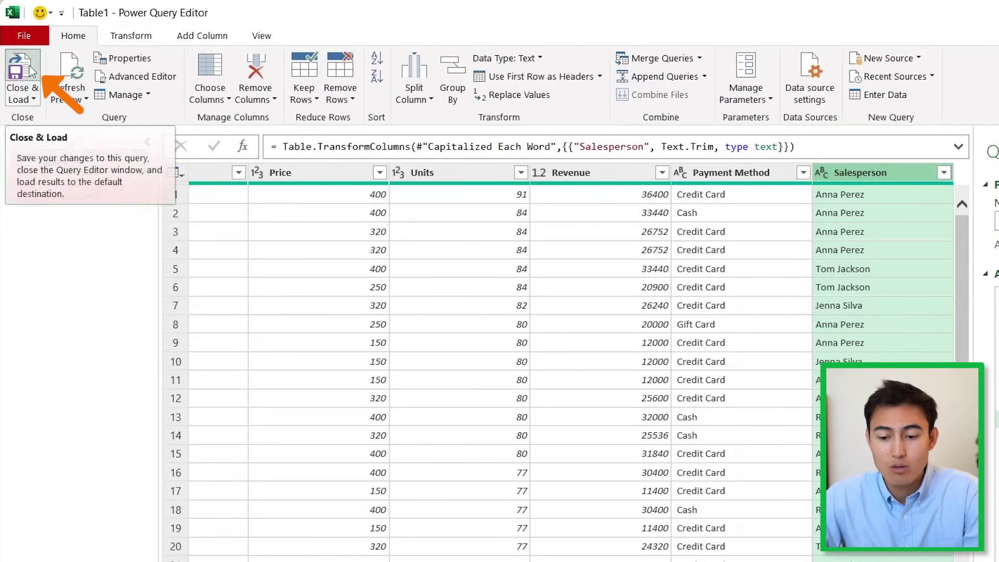
left_click(30, 71)
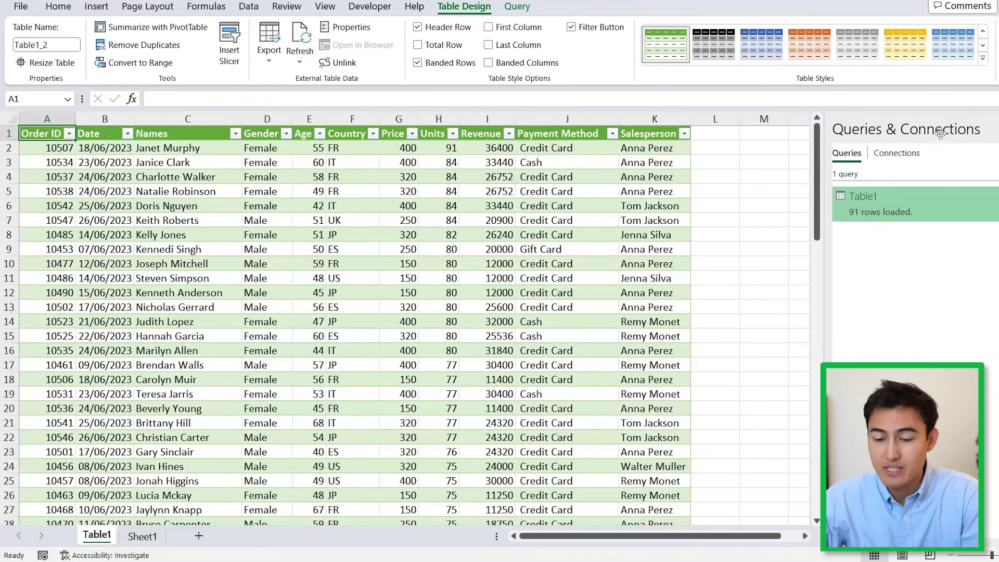
right_click(966, 204)
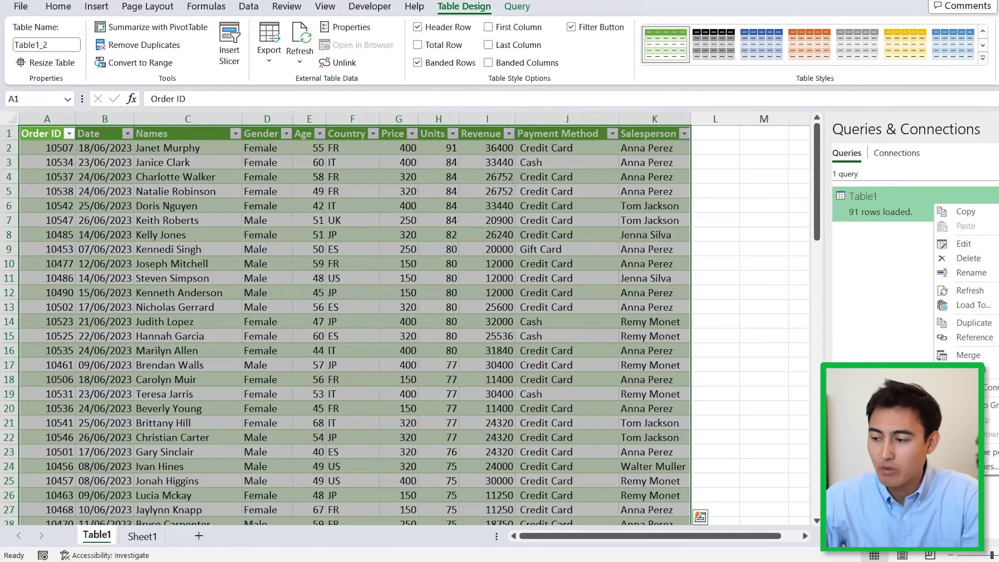
- Close the Queries & Connections pane
left_click(974, 322)
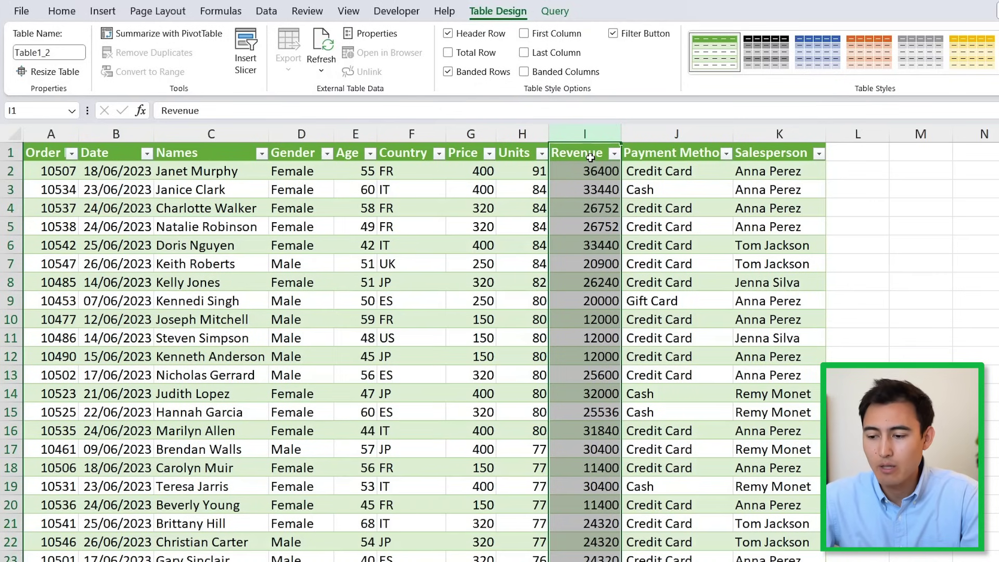
- Enable the Analysis ToolPak add-in and choose Descriptive Statistics from Data Analysis
left_click(265, 12)
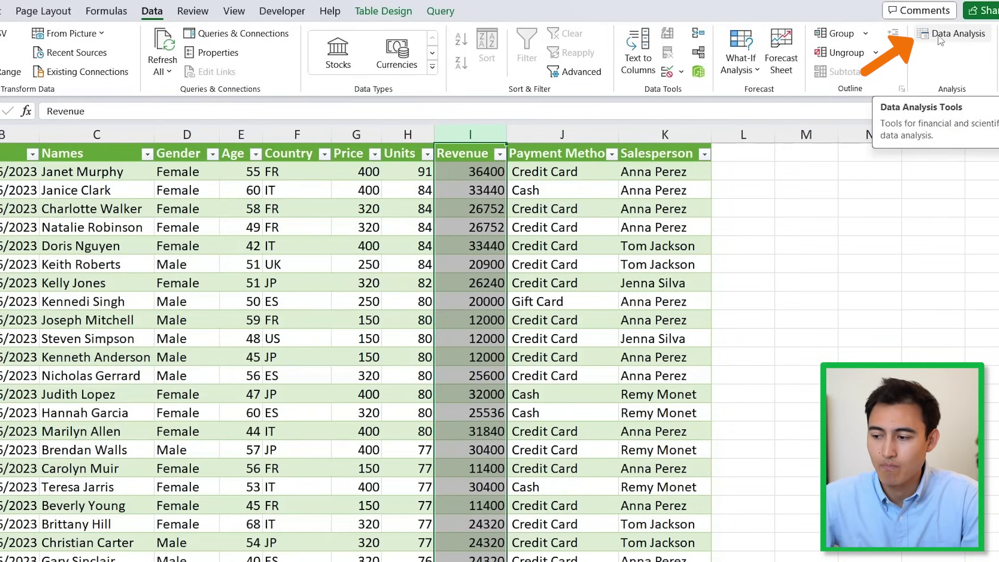
right_click(939, 68)
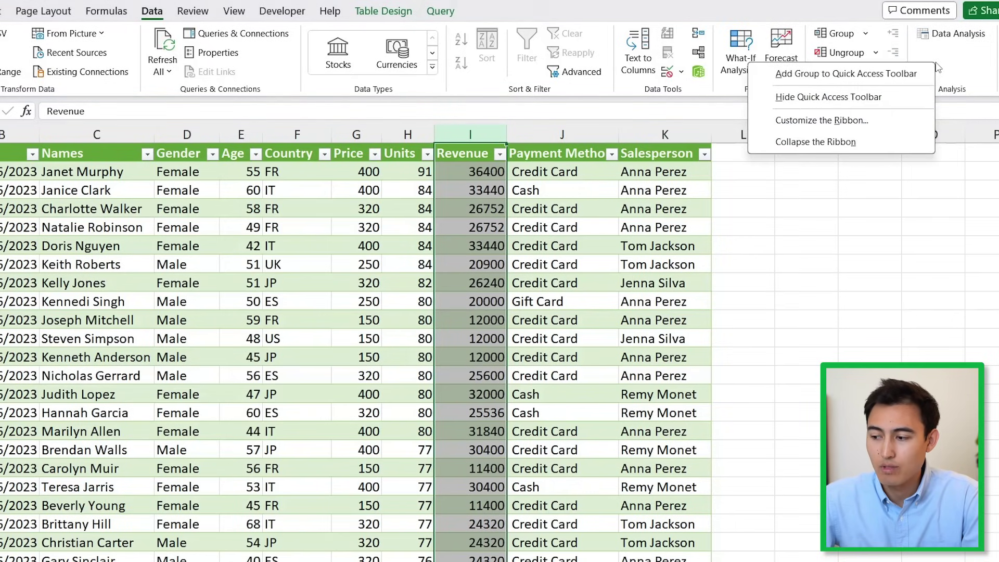
left_click(858, 121)
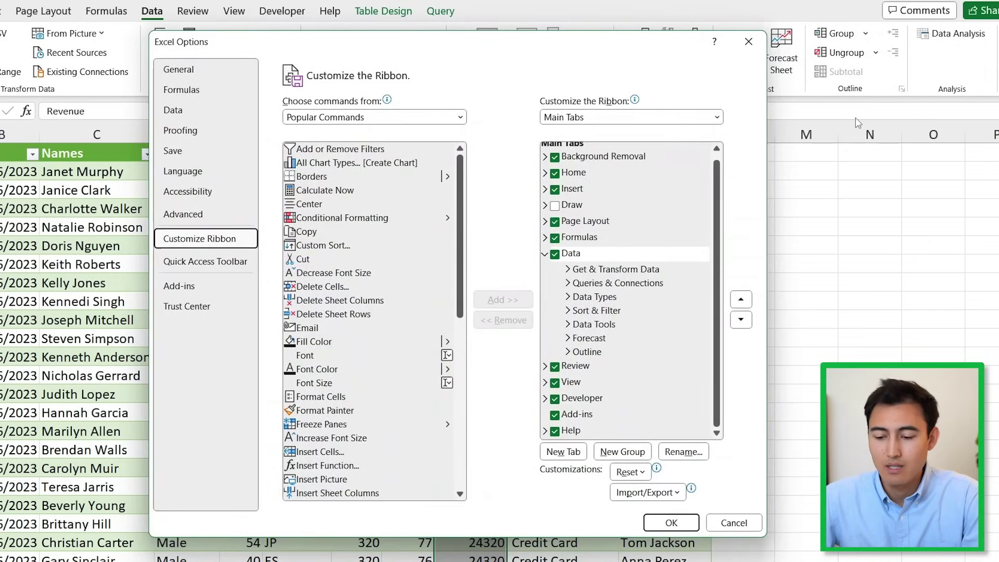
left_click(194, 288)
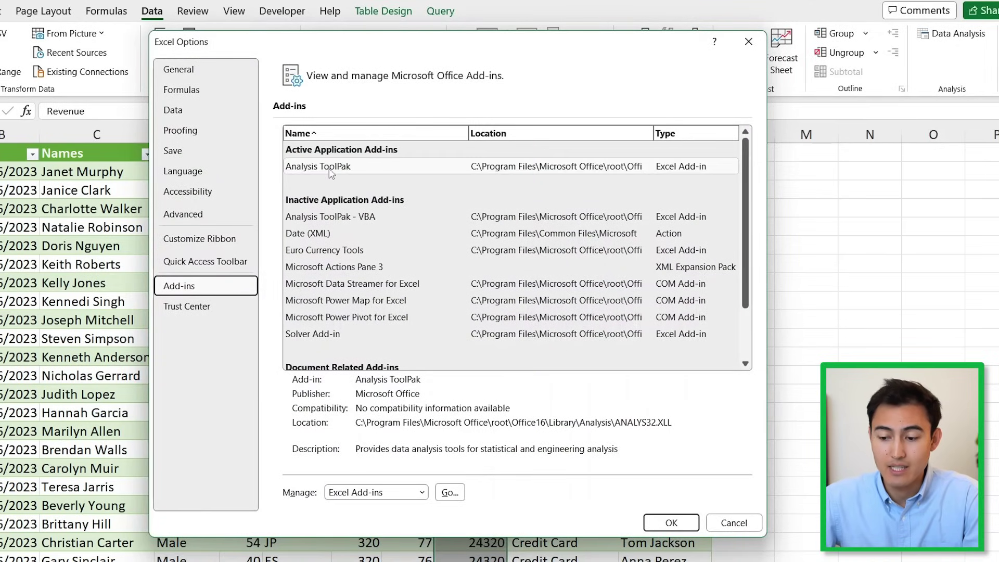
left_click(450, 494)
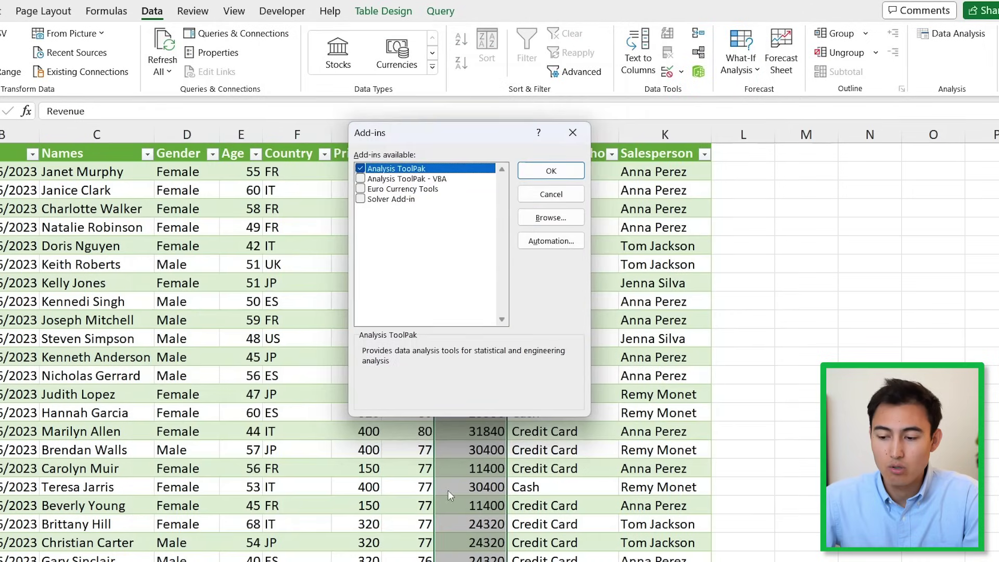
left_click(551, 171)
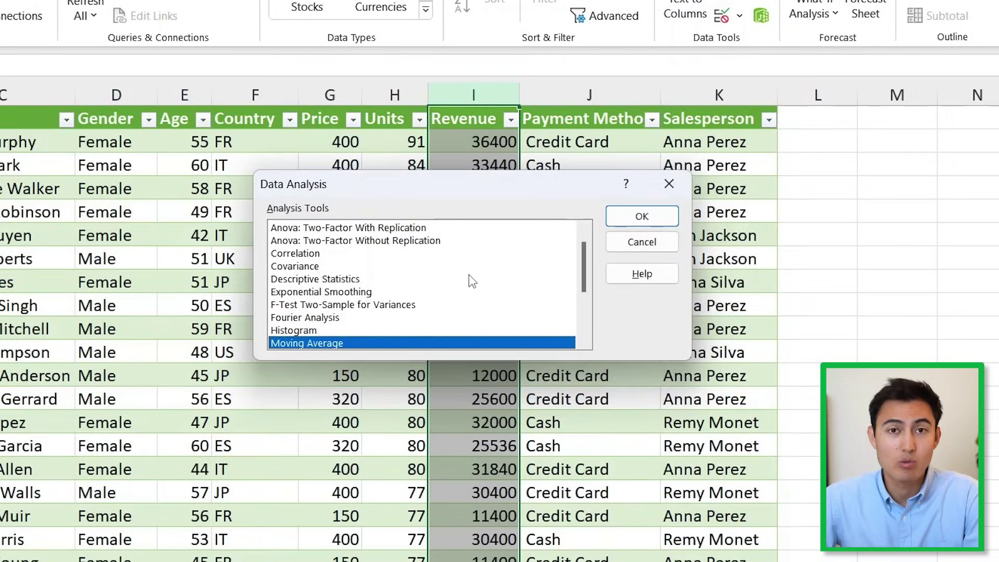
left_click(328, 280)
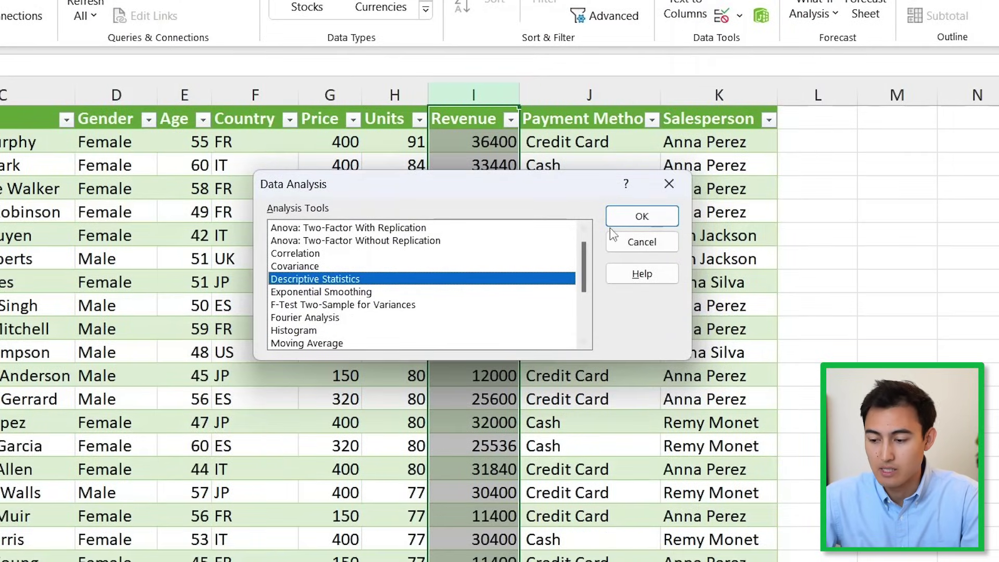
- Set the Descriptive Statistics input range to the Revenue column, $I$2:$I$92
left_click(627, 221)
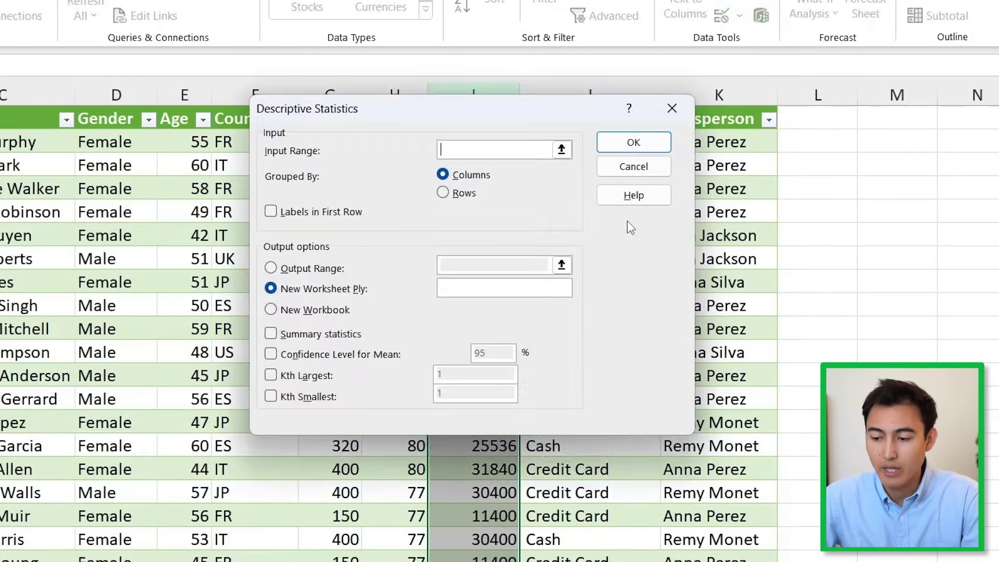
scroll(146, 234, "right", 4)
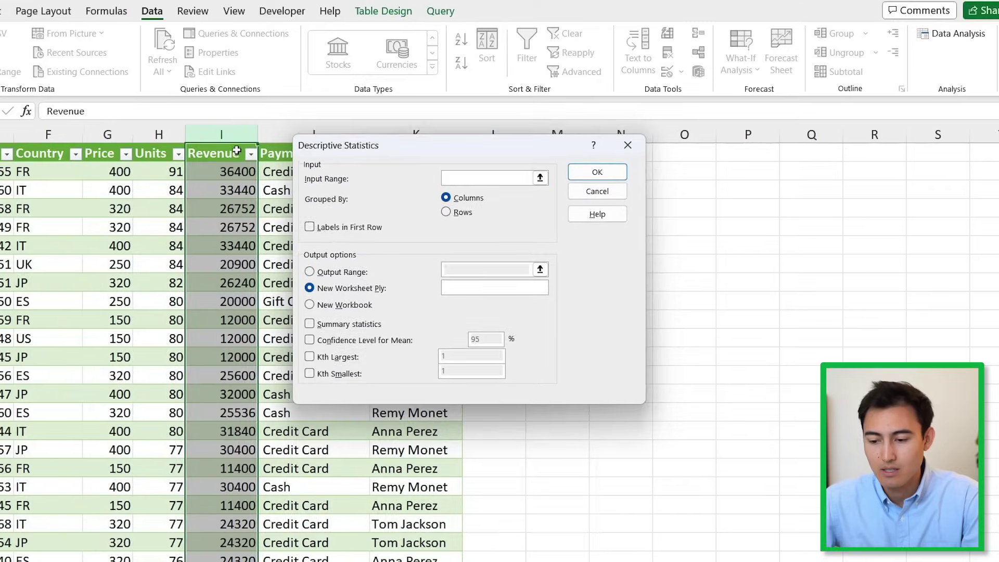
left_click(271, 268)
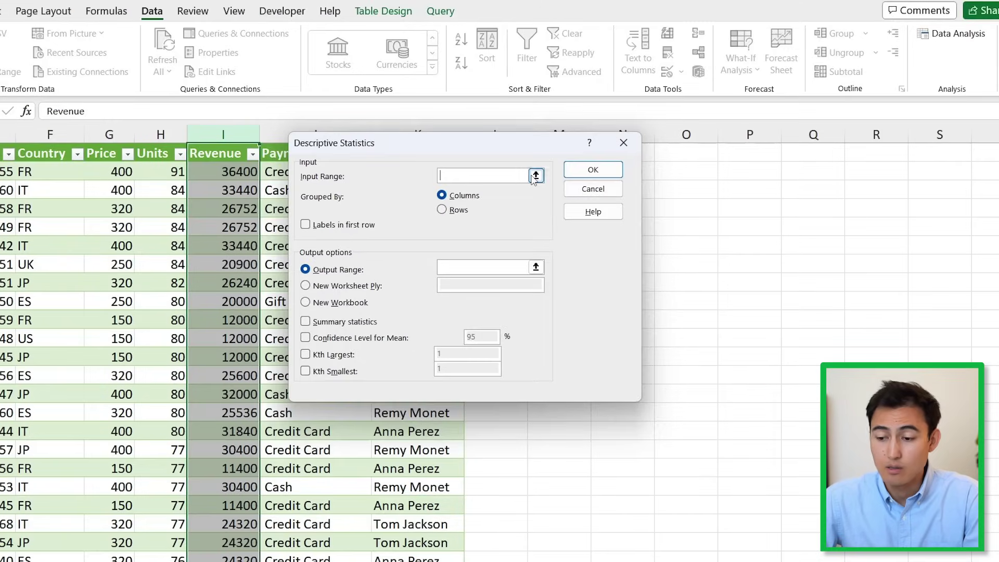
left_click(562, 150)
left_click(215, 173)
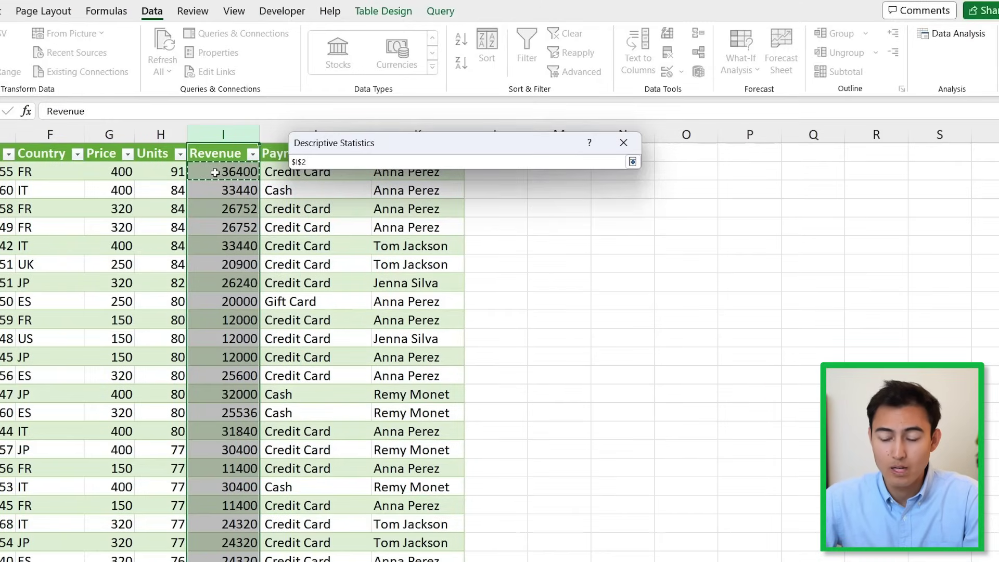
key("ctrl+shift+Down")
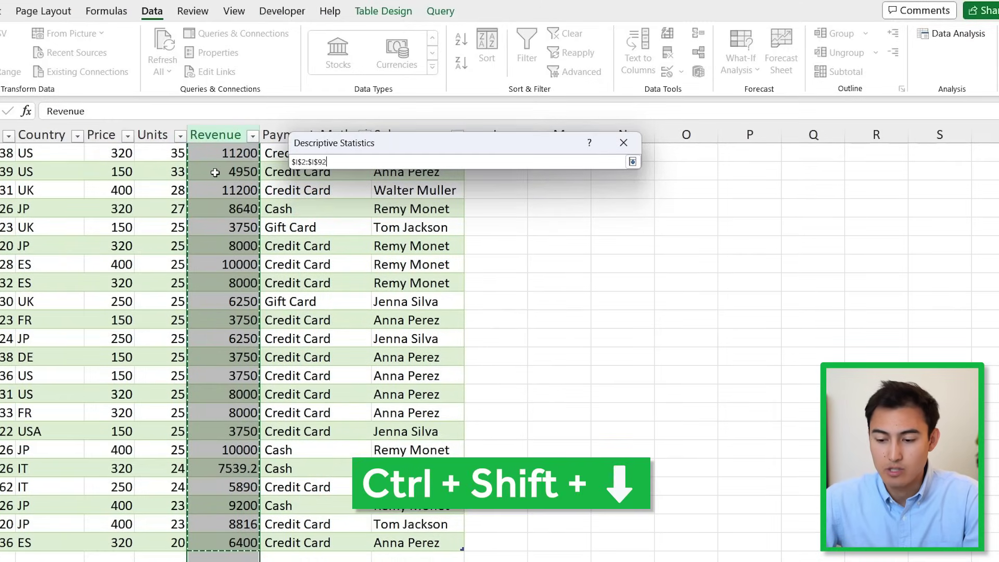
key("Return")
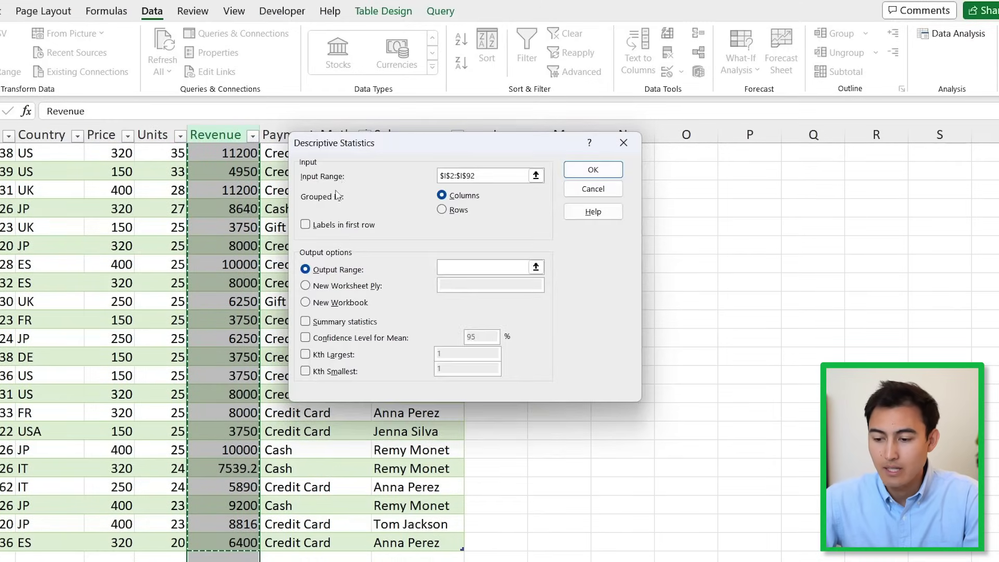
- Output to cell $M$2 with Summary statistics checked and generate the Revenue statistics table
left_click(514, 267)
left_click(535, 267)
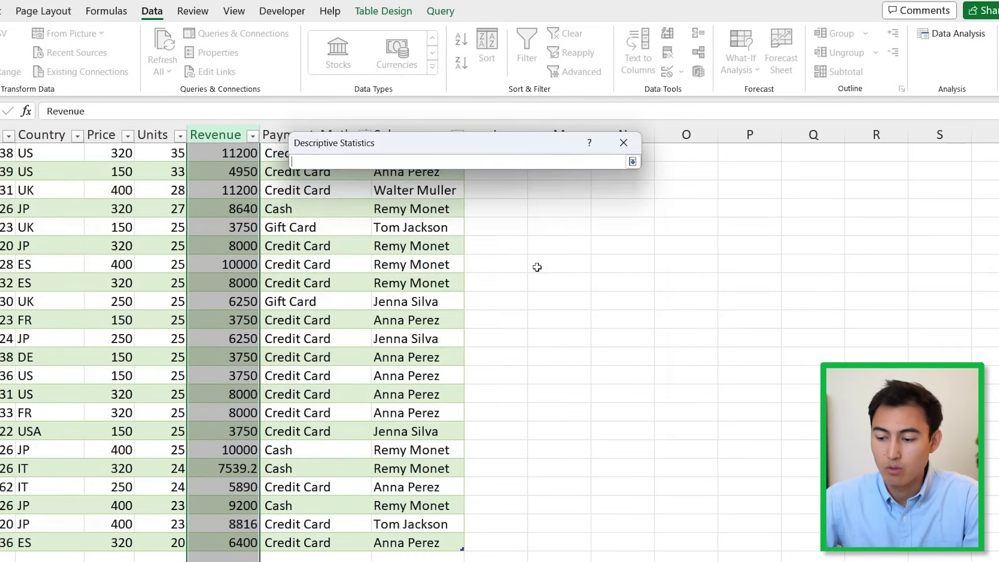
left_click(550, 229)
key("ctrl+Up")
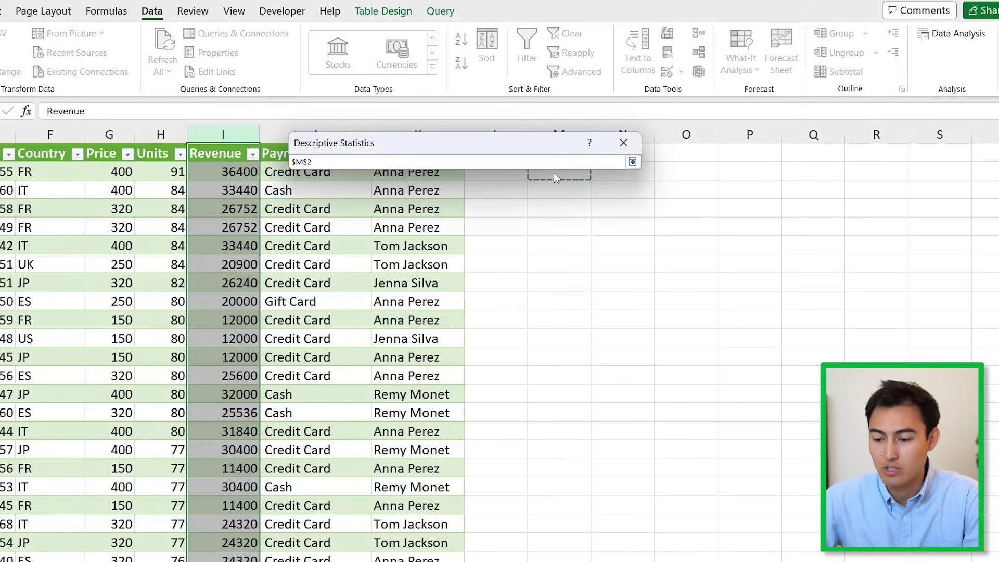
left_click(634, 163)
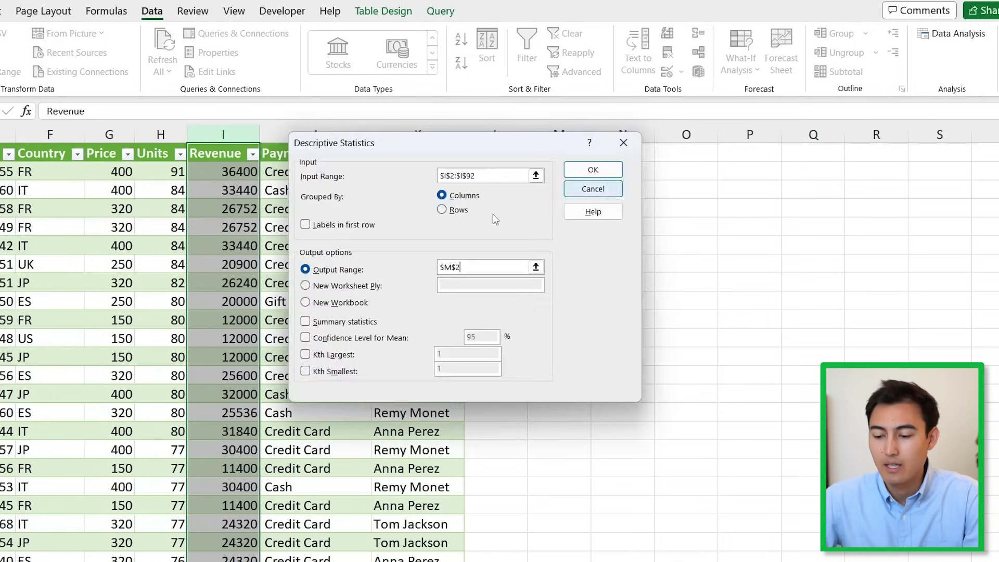
left_click(336, 327)
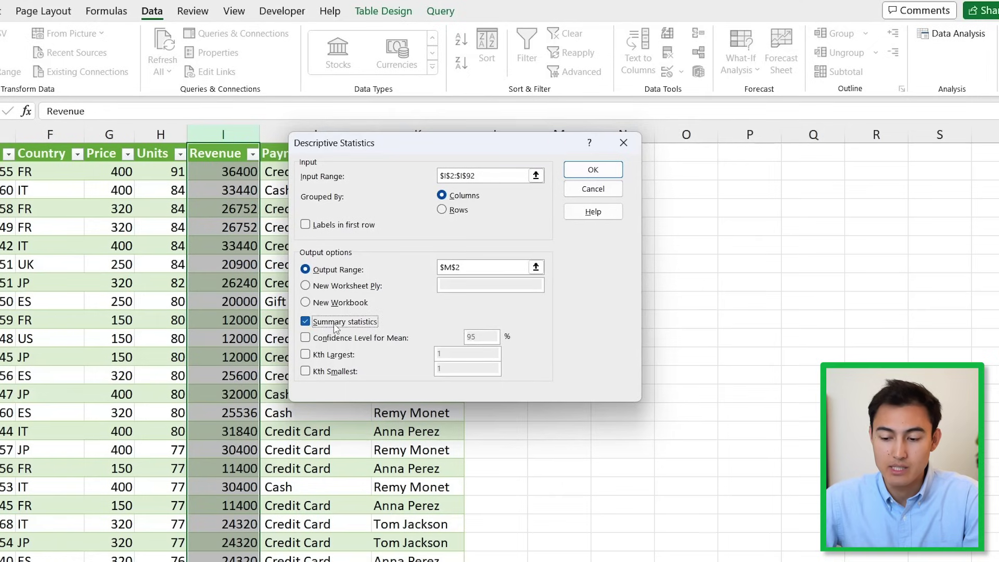
left_click(582, 172)
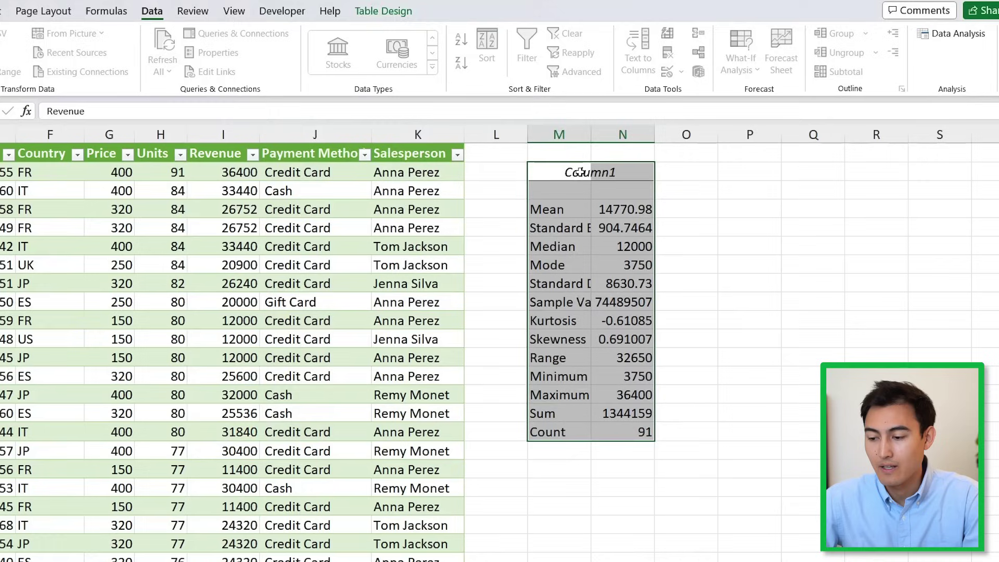
- Autofit column M to show labels like Standard Deviation, then review the Mean, Minimum, Maximum and Sum values
double_click(584, 139)
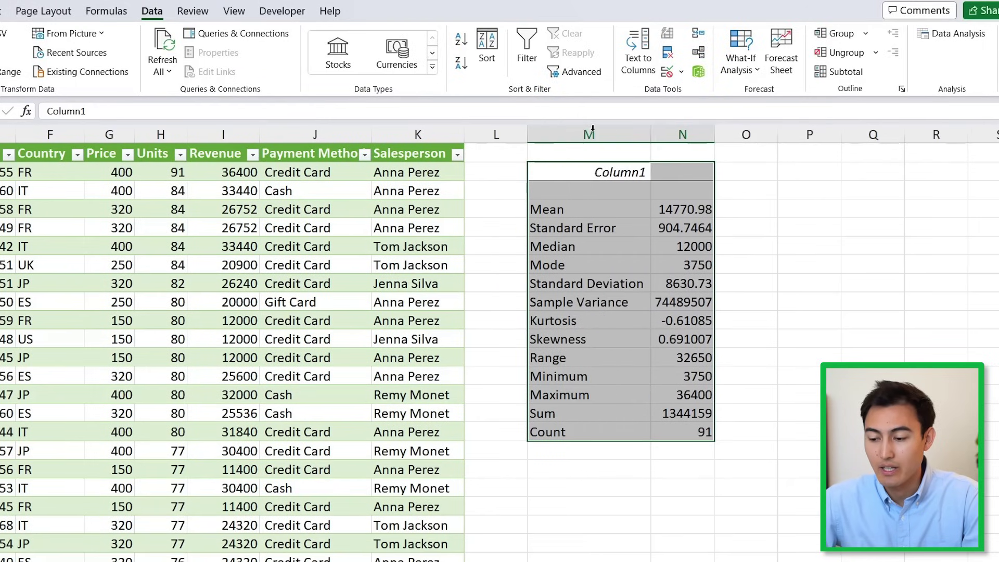
left_click(576, 207)
key("Right")
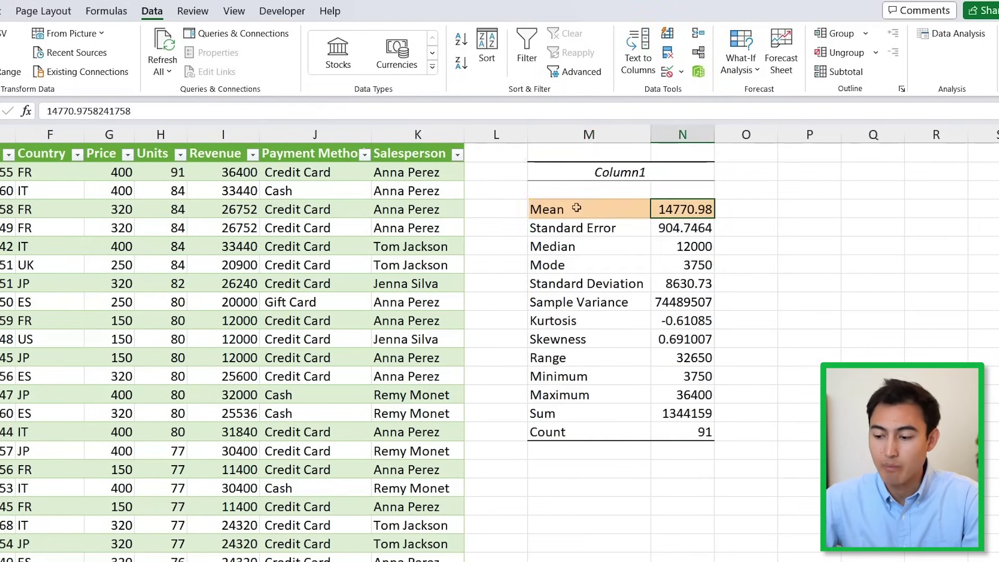
left_click(563, 377)
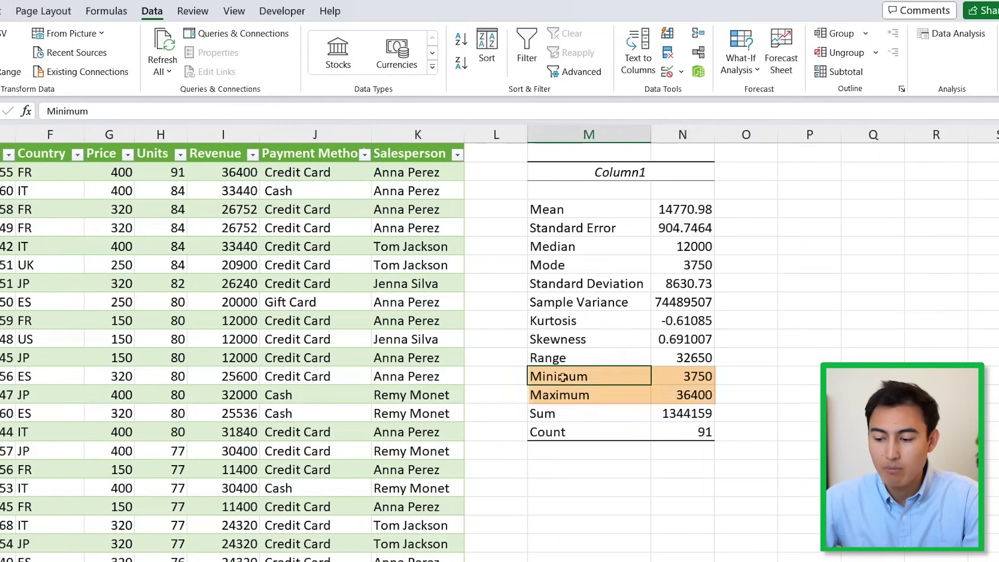
key("Down")
key("Right")
key("Down")
key("Down")
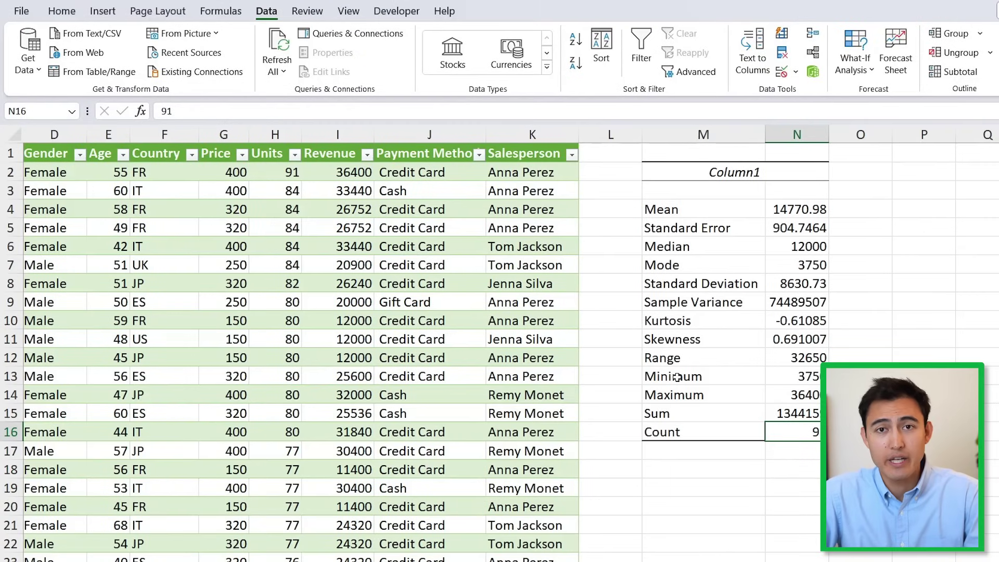
- Create a PivotTable from Table1_2 on a new worksheet
left_click(269, 267)
scroll(269, 268, "left", 3)
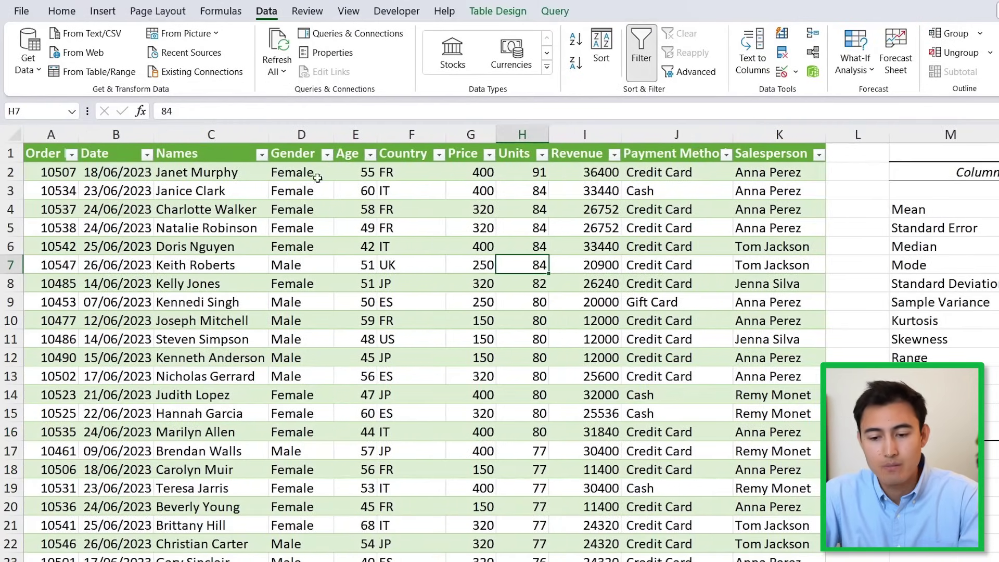
left_click(103, 13)
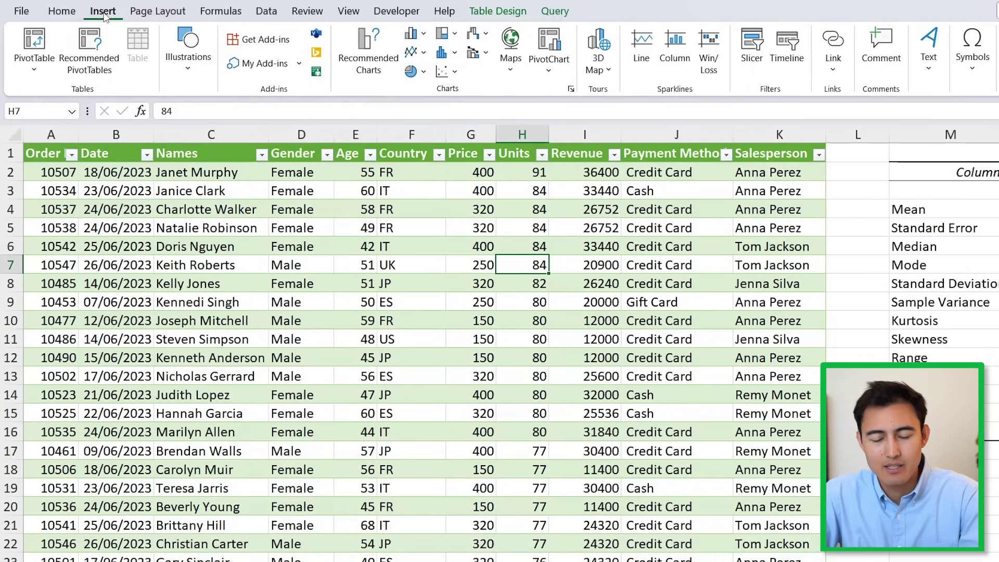
left_click(30, 46)
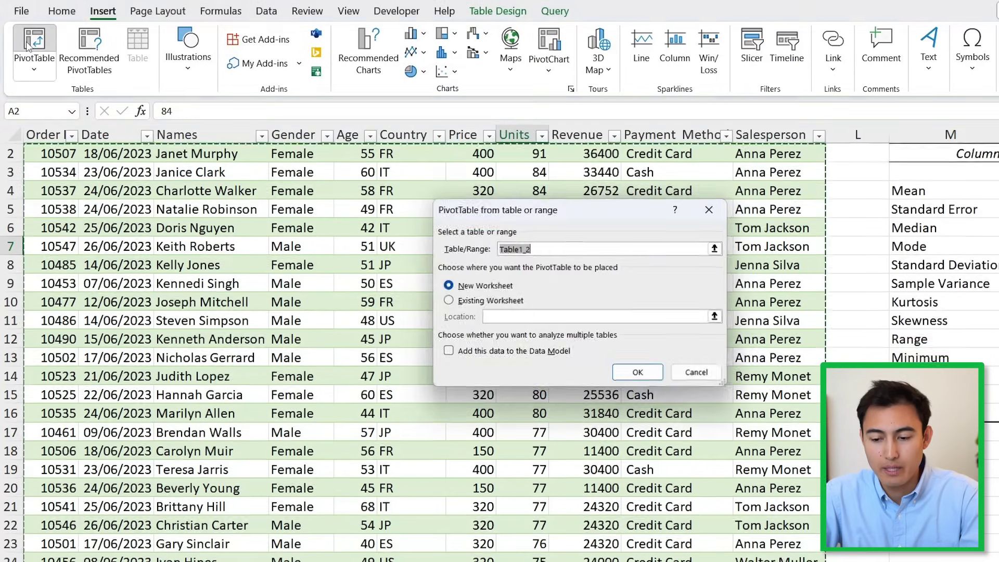
key("Return")
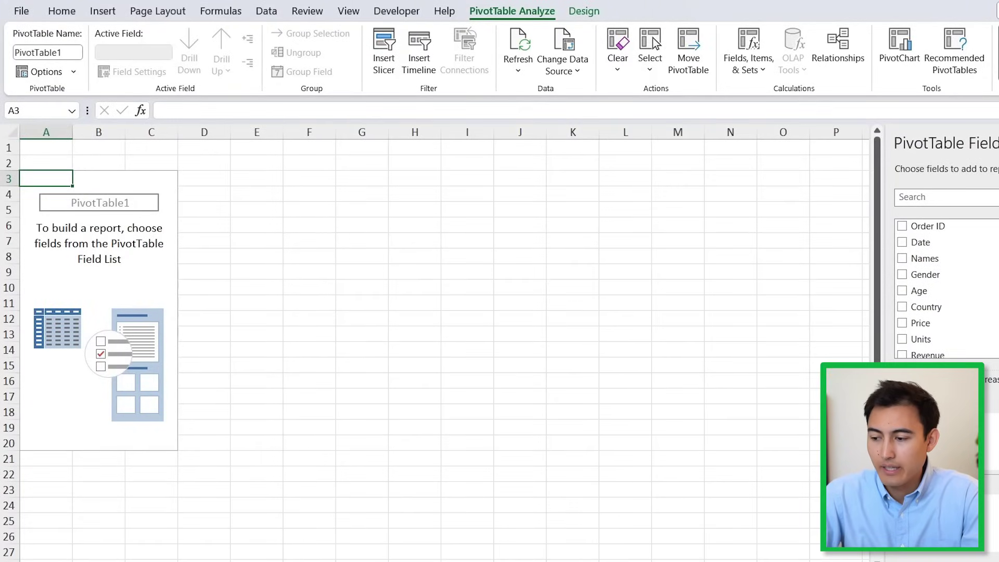
- Build the pivot with Revenue in Values and Salesperson in Rows
left_click_drag(881, 147, 509, 159)
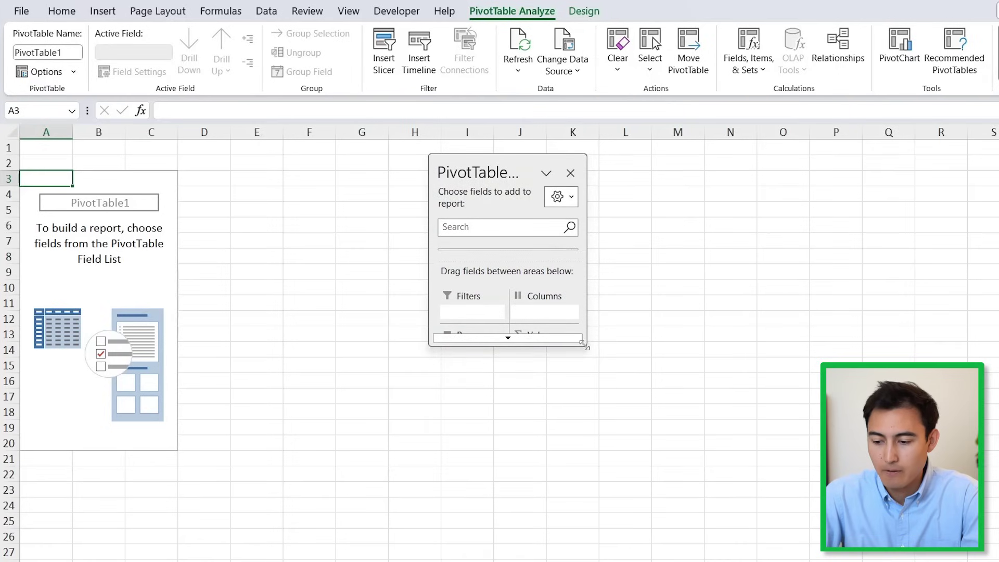
scroll(504, 273, "down", 3)
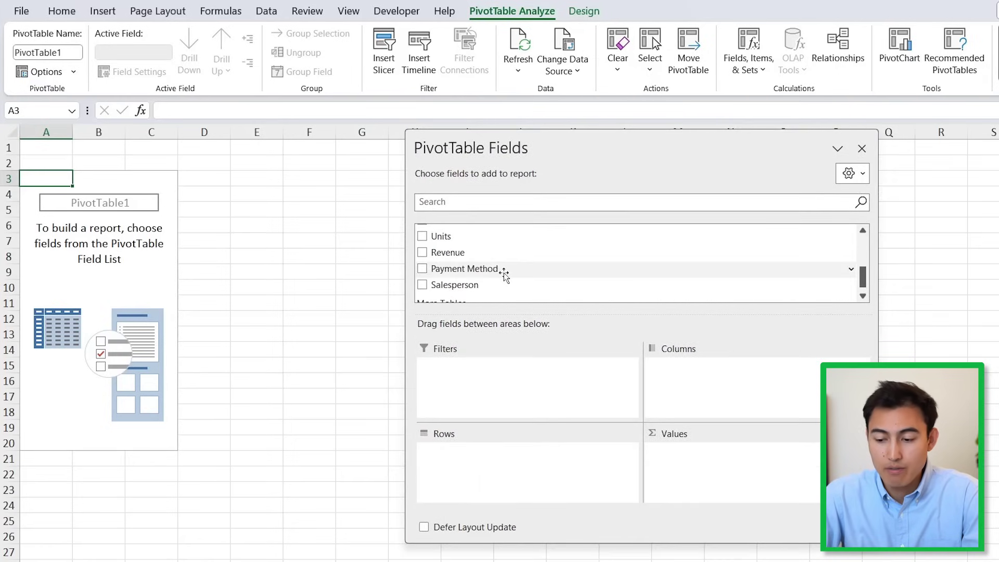
left_click_drag(461, 257, 722, 498)
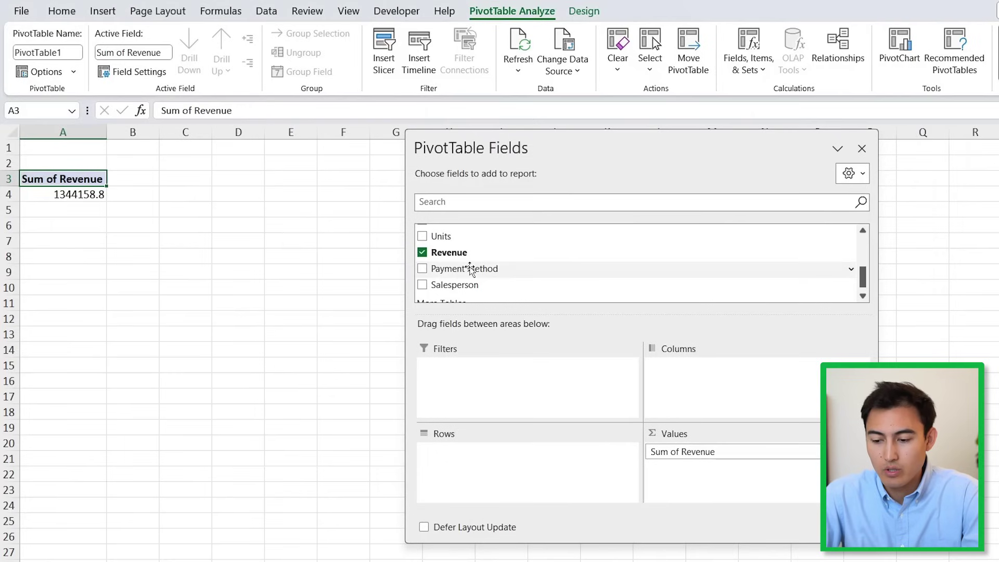
left_click_drag(468, 285, 471, 479)
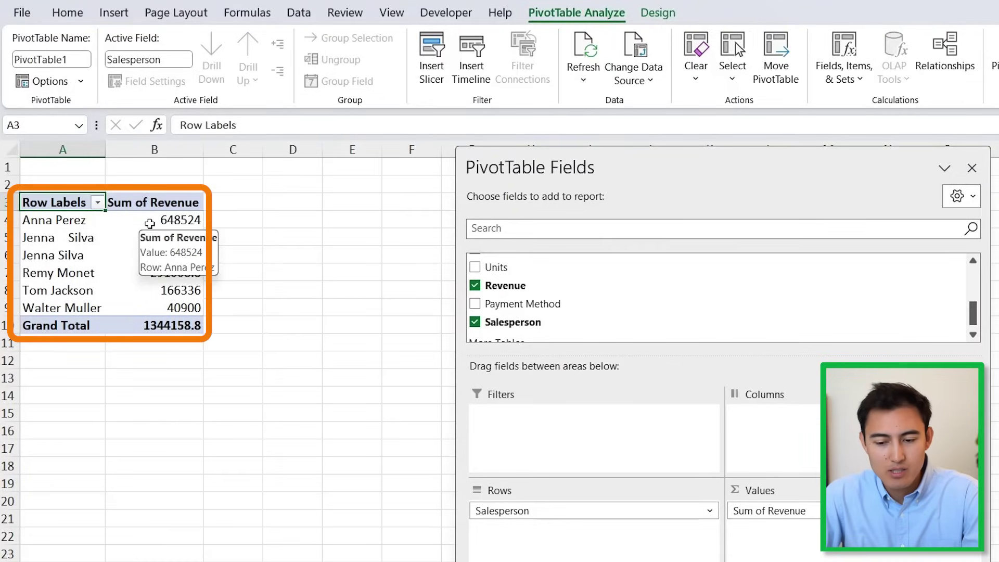
- Sort the salesperson revenue totals largest to smallest
left_click(168, 283)
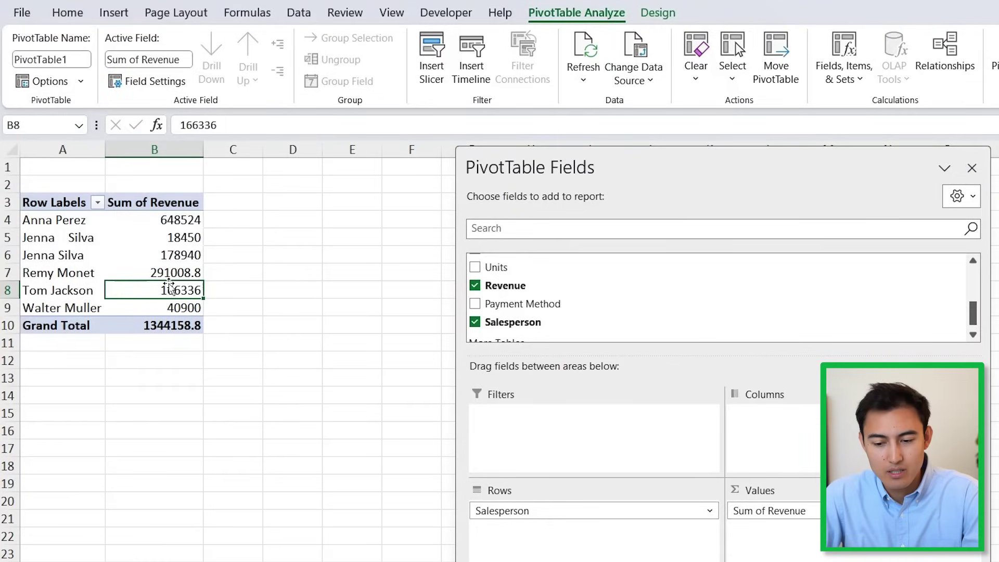
right_click(169, 286)
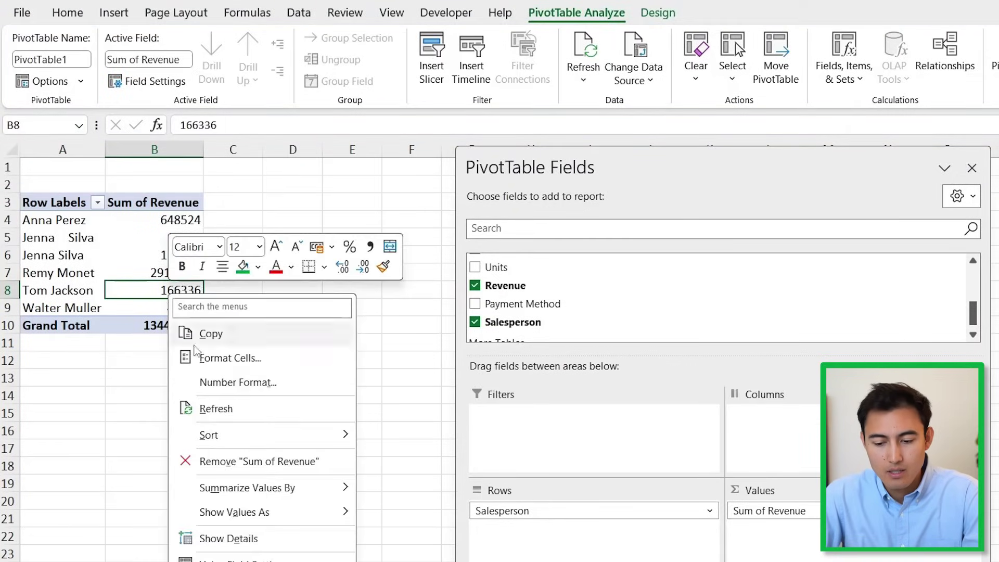
mouse_move(257, 446)
left_click(407, 459)
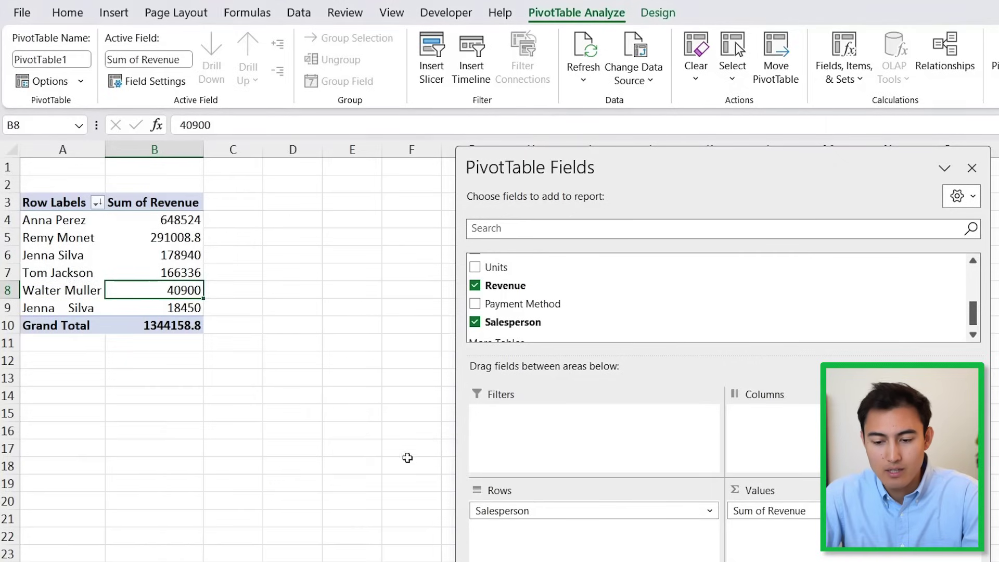
left_click(56, 228)
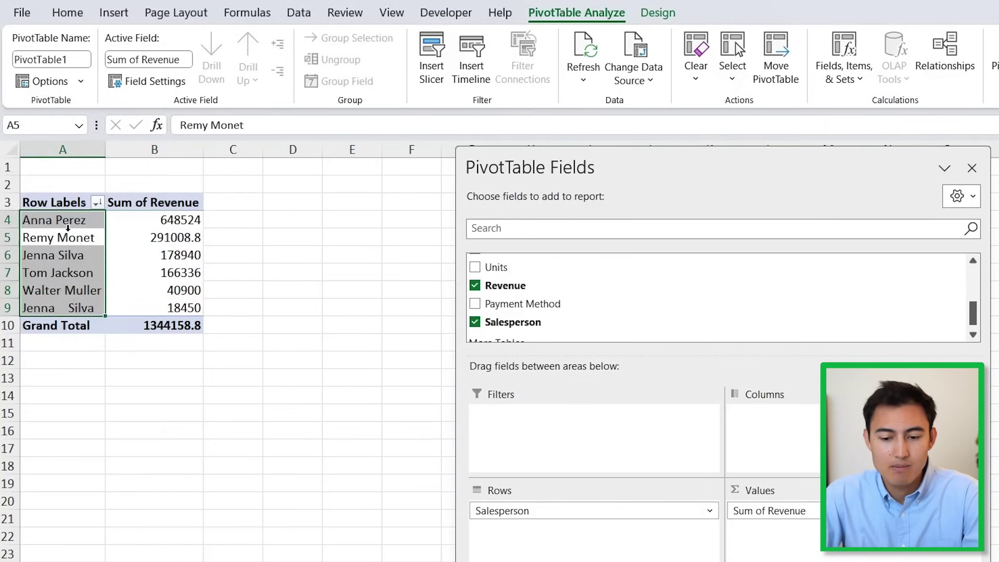
left_click(145, 222)
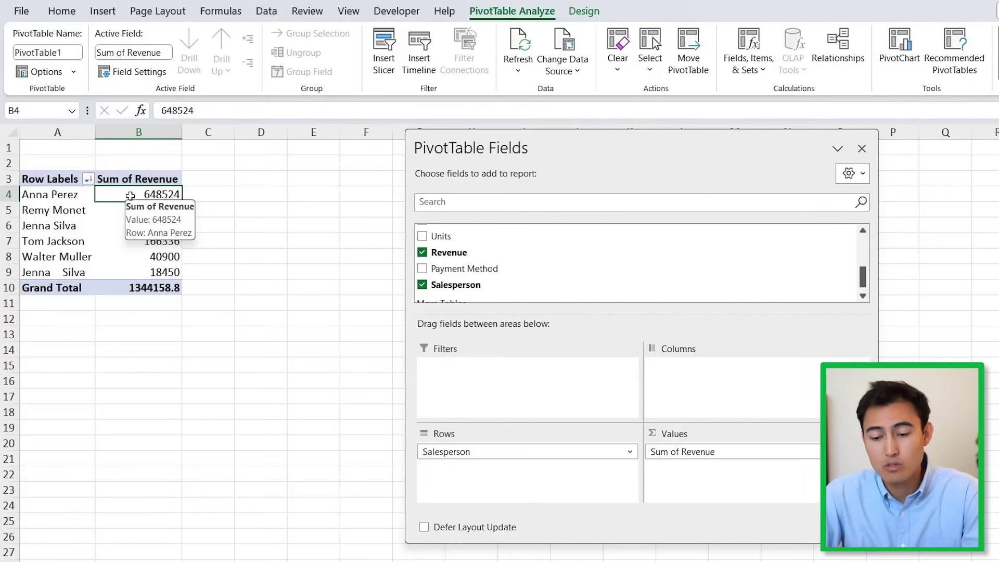
- Copy the pivot table A3:B10 and paste a duplicate at A12
left_click(61, 179)
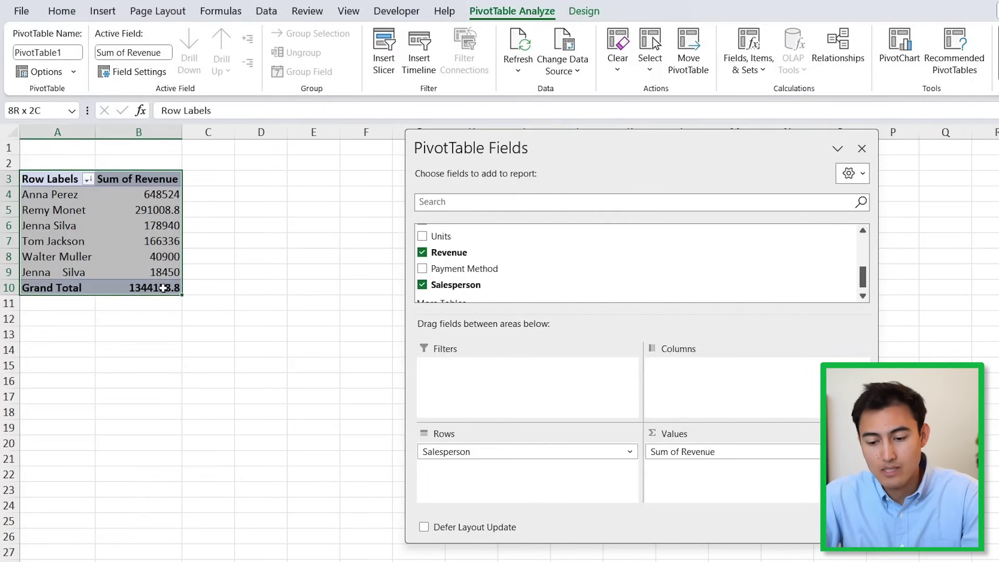
left_click_drag(164, 288, 164, 288)
key("Down")
key("Down")
key("Down")
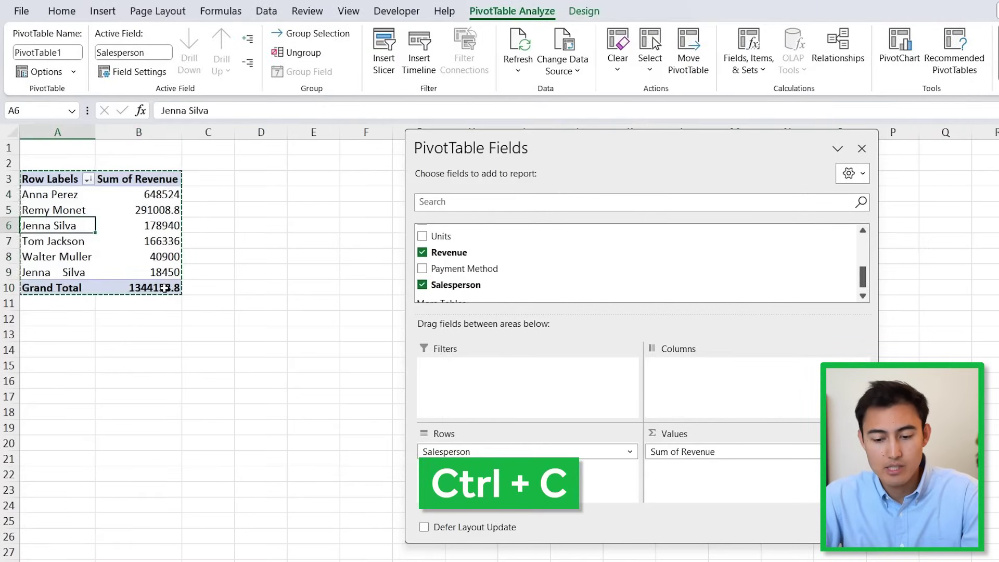
key("Down")
key("Down")
key("Down")
key("ctrl+v")
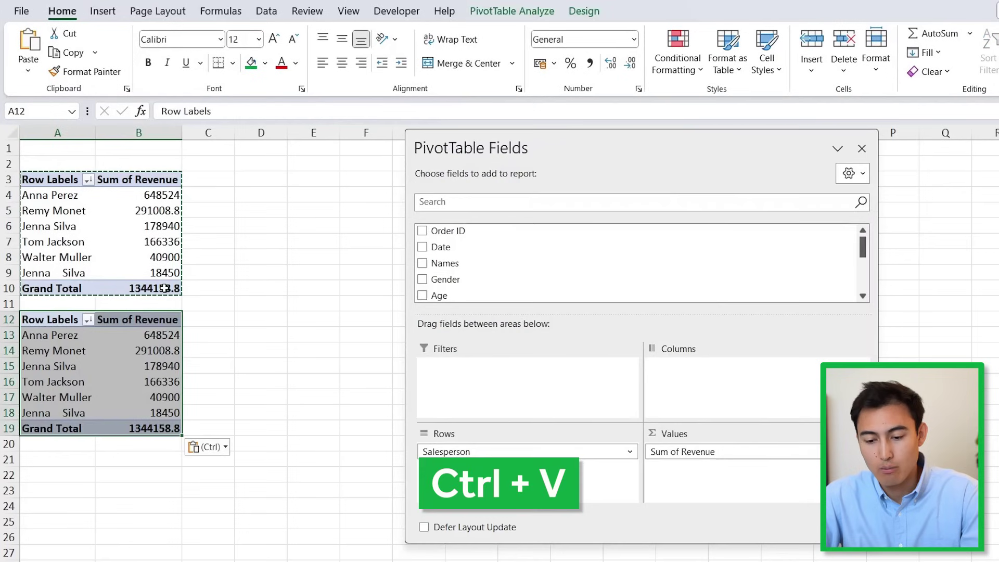
left_click(129, 367)
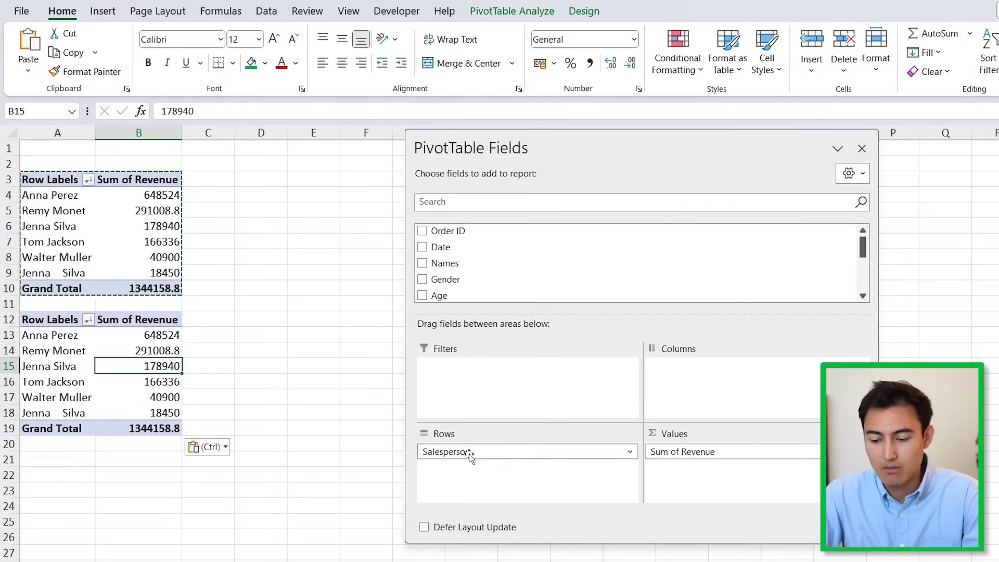
- Replace Salesperson with Gender in the copied pivot's rows and add Sum of Units to Values
left_click_drag(470, 454, 354, 401)
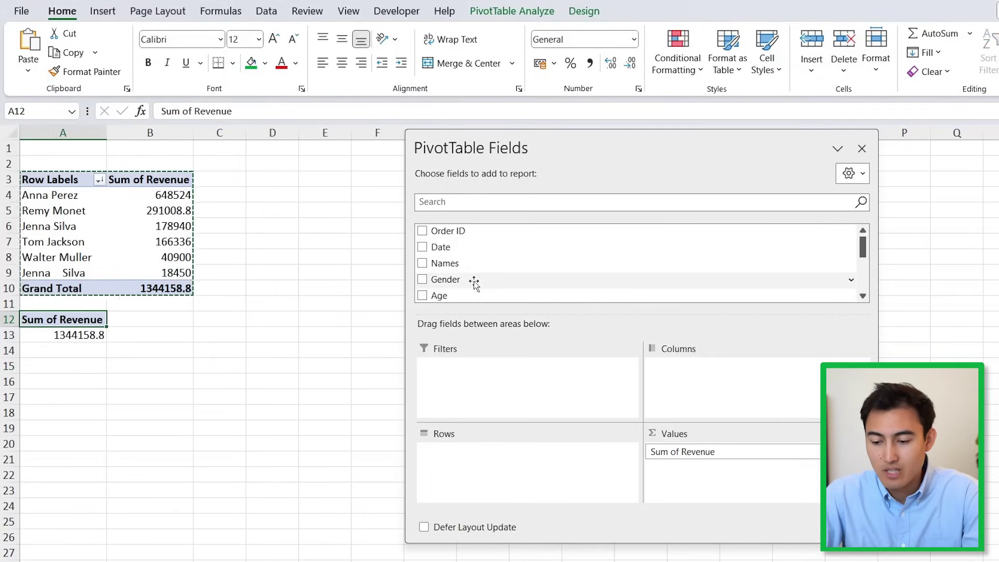
left_click_drag(472, 281, 529, 485)
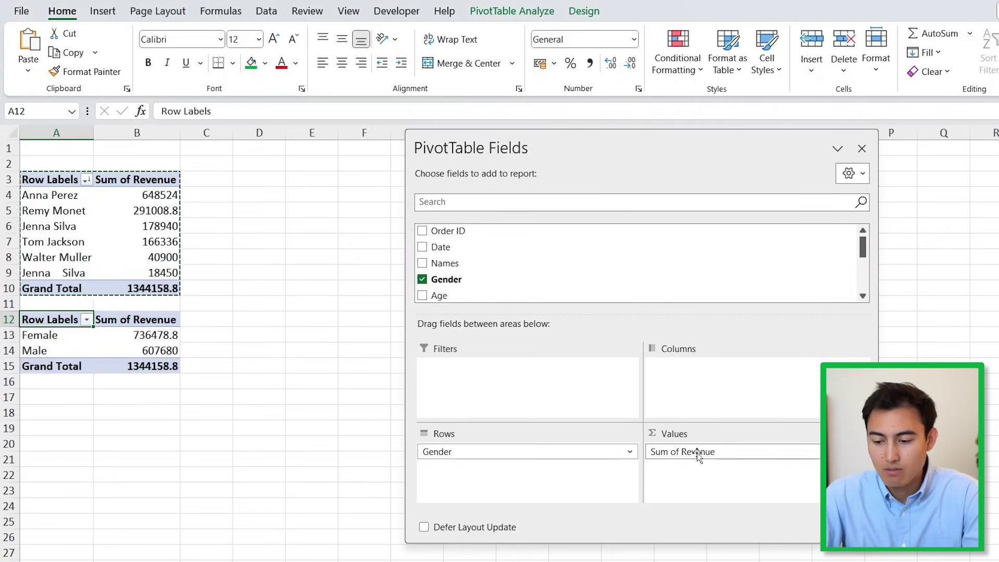
scroll(514, 286, "down", 1)
scroll(513, 286, "down", 1)
left_click_drag(468, 272, 704, 376)
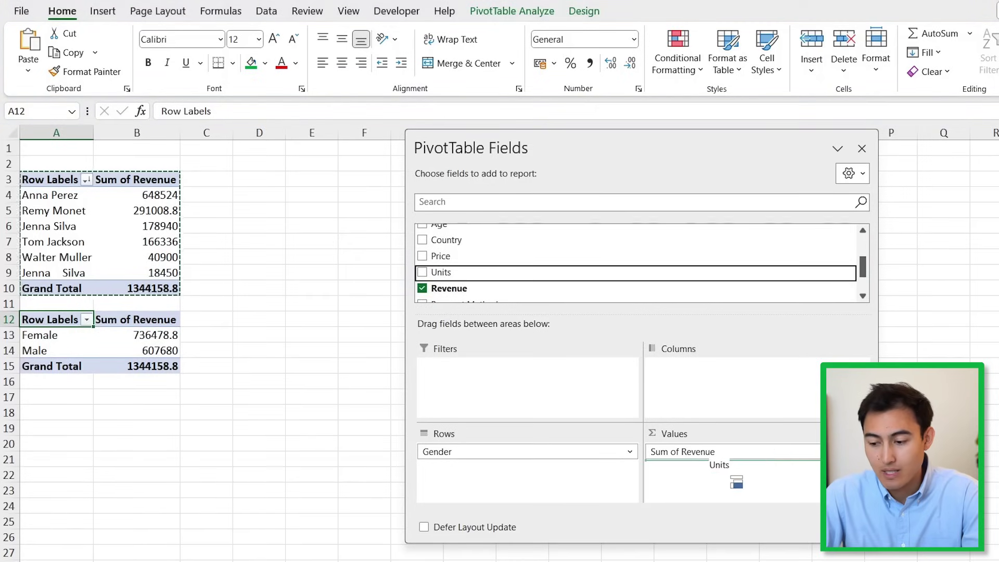
left_click_drag(729, 477, 721, 488)
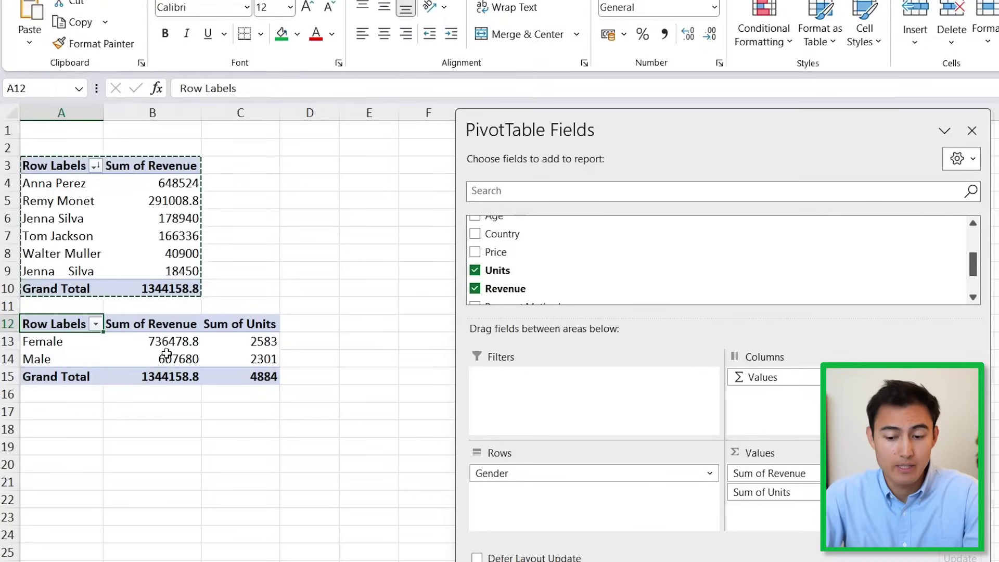
mouse_move(166, 354)
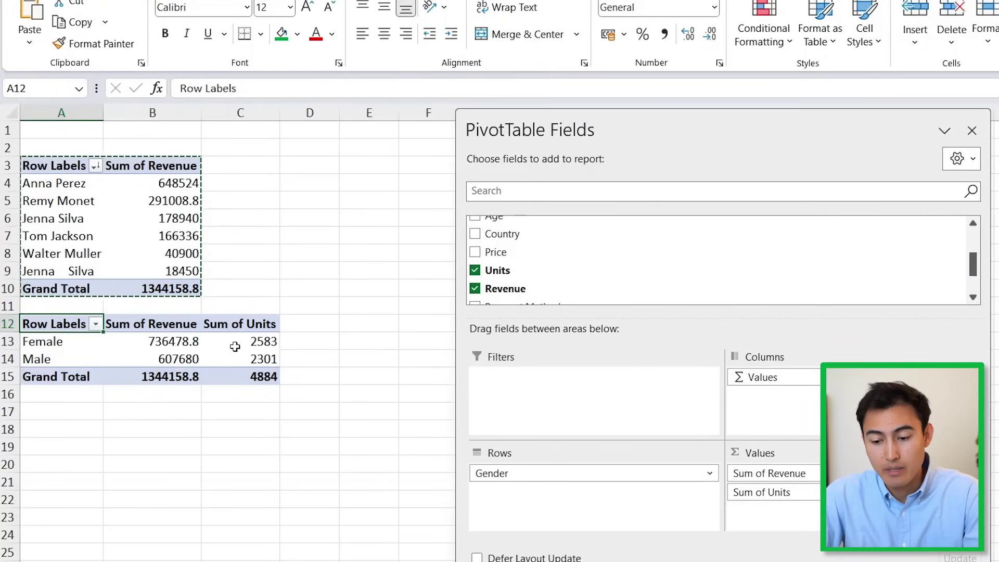
mouse_move(235, 347)
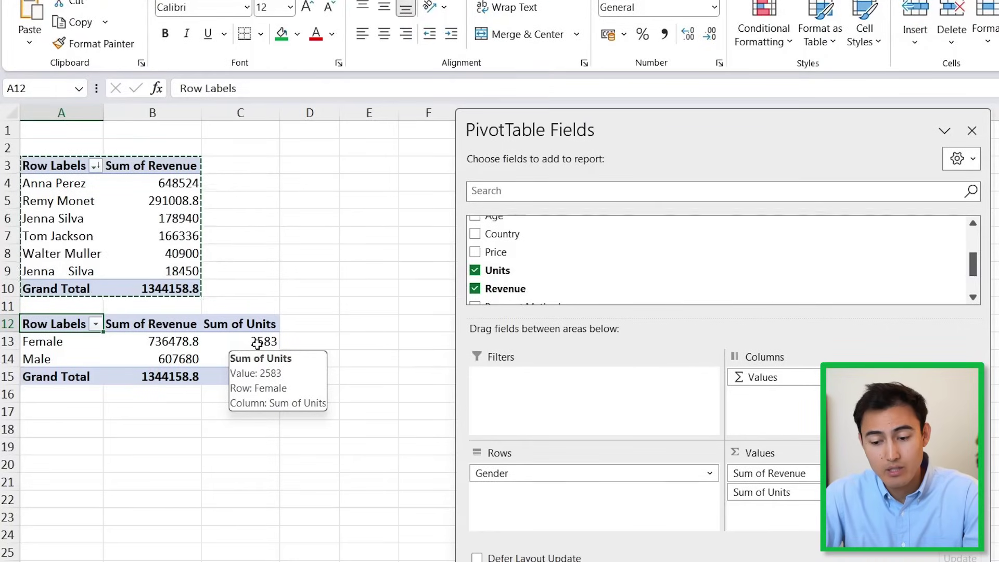
left_click(237, 343)
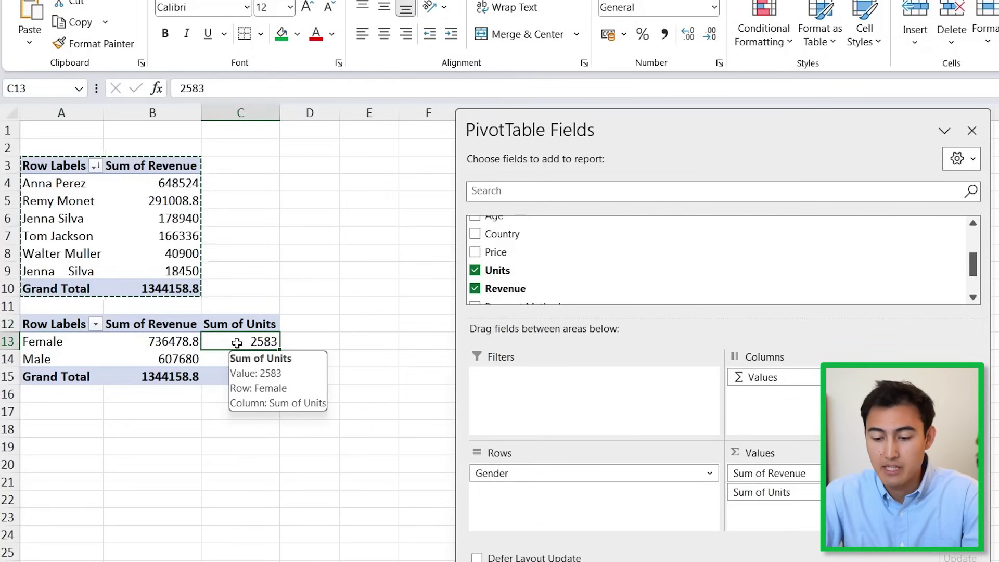
- Show the gender pivot's Sum of Units as % of Grand Total (52.89% Female, 47.11% Male)
right_click(238, 343)
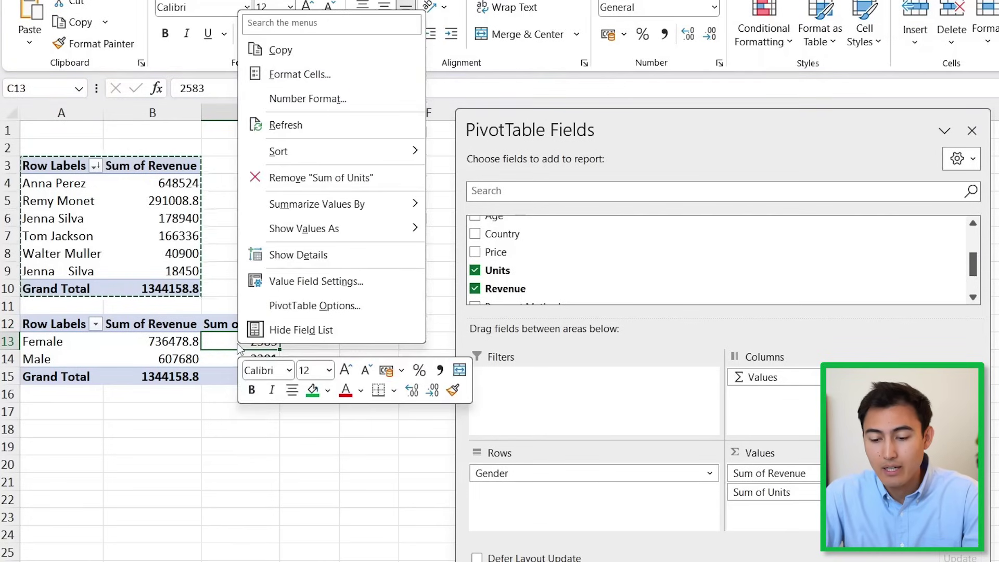
mouse_move(309, 231)
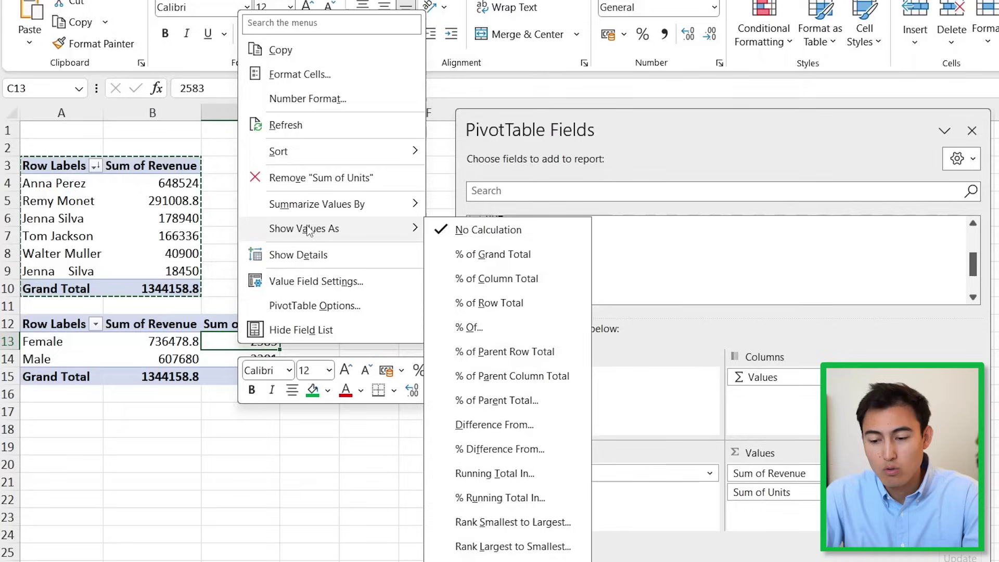
left_click(470, 255)
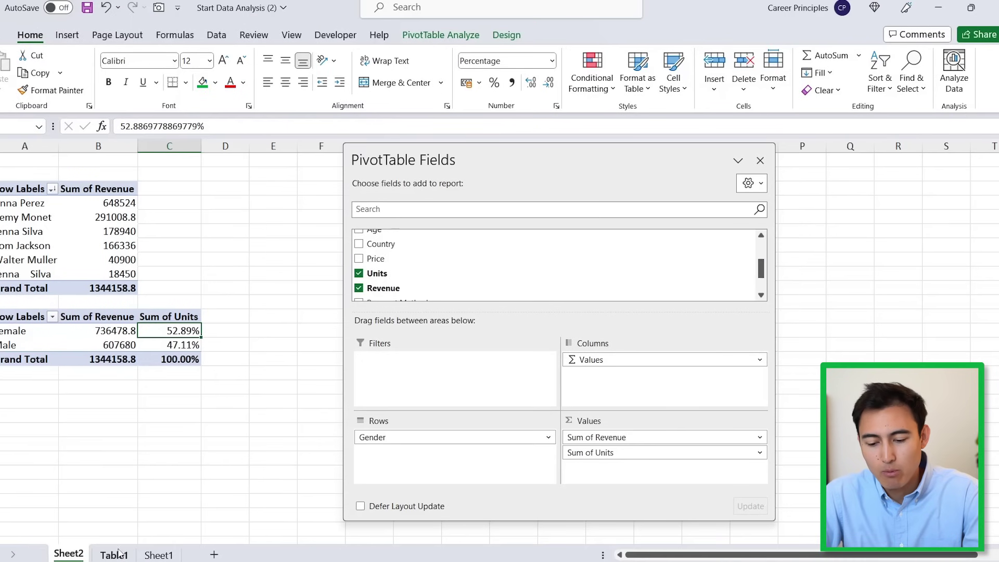
- On the Table1 sheet, ask Analyze Data 'revenue by salesperson'
left_click(115, 554)
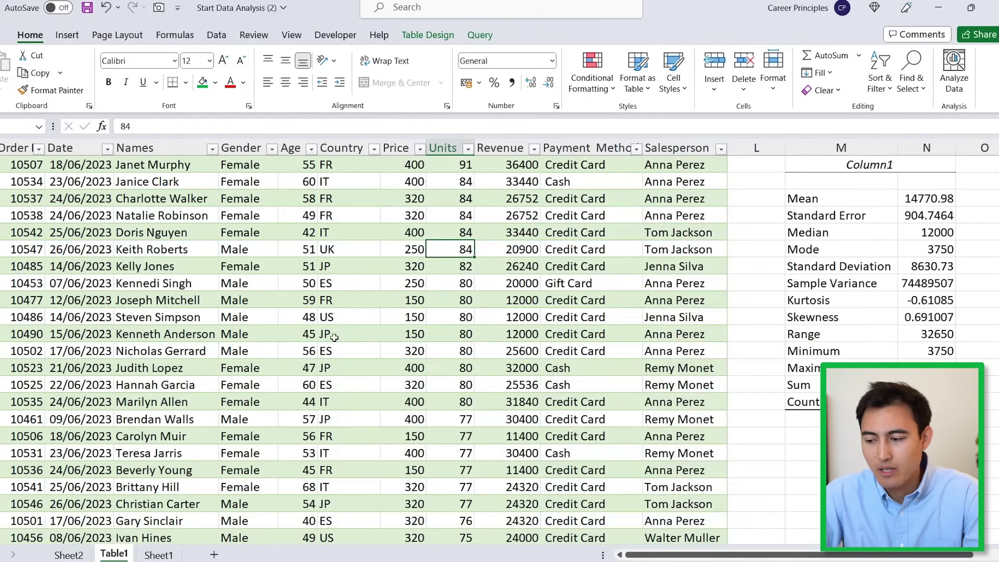
scroll(334, 337, "up", 1)
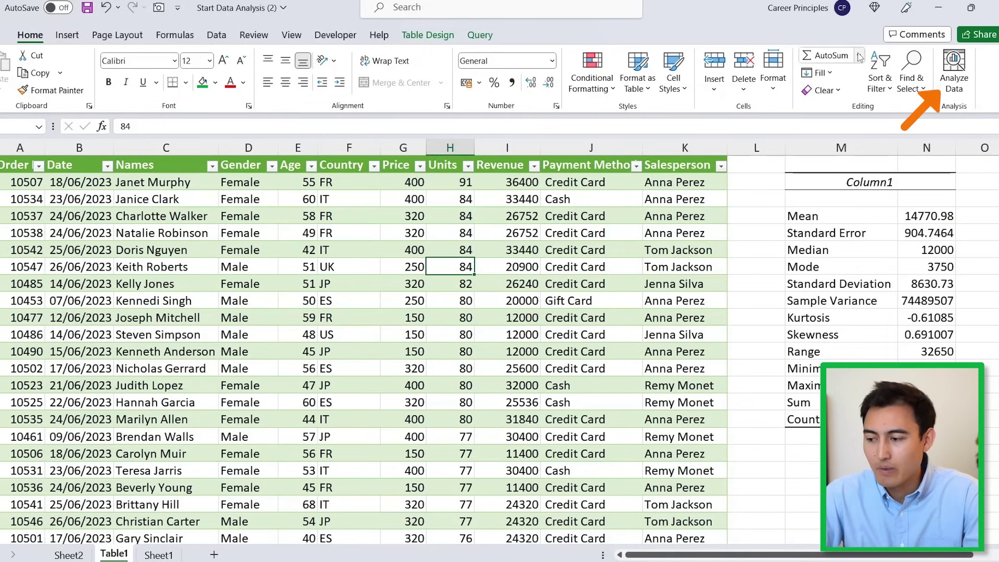
left_click(956, 62)
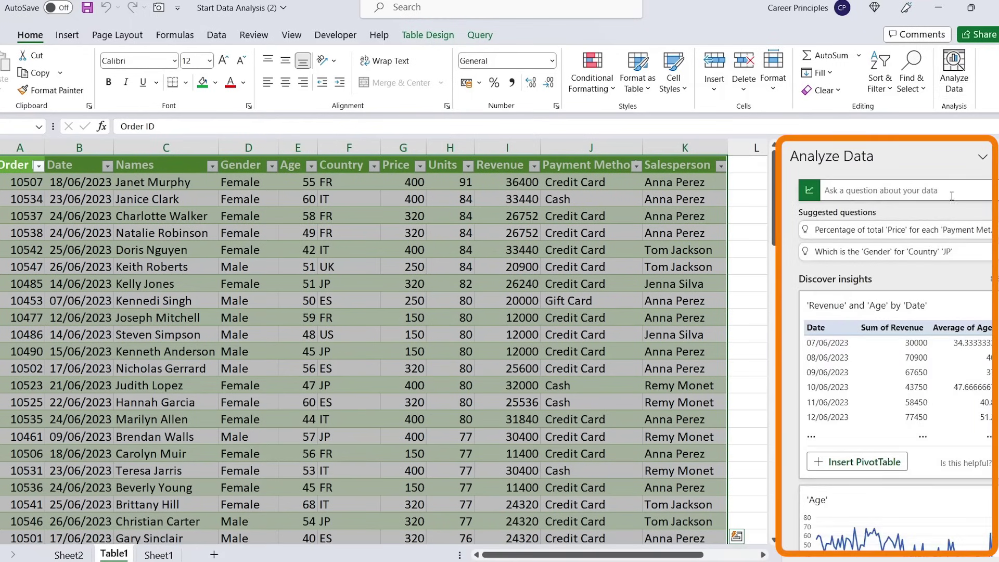
left_click(874, 191)
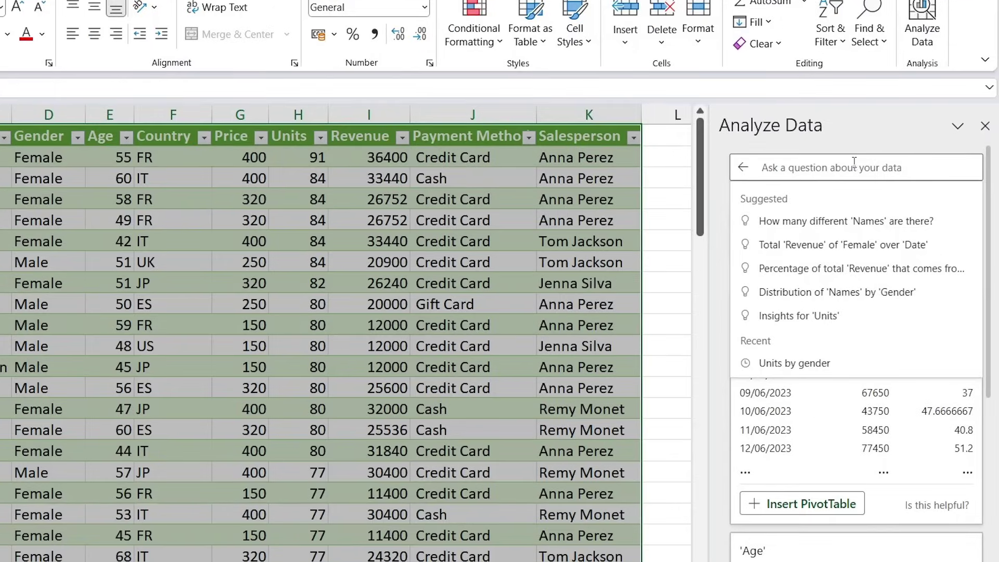
type("revenue by s")
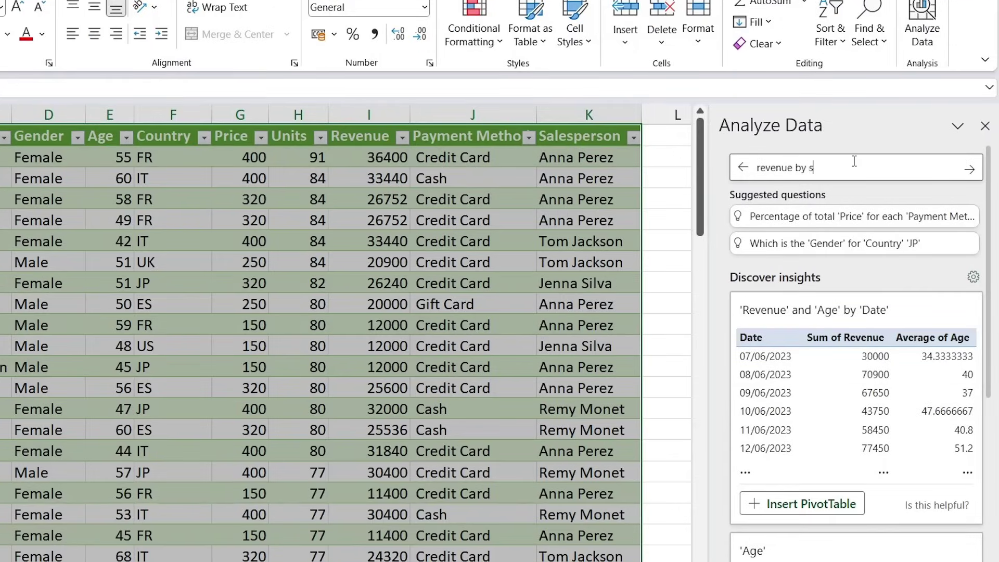
type("alesperson")
key("Return")
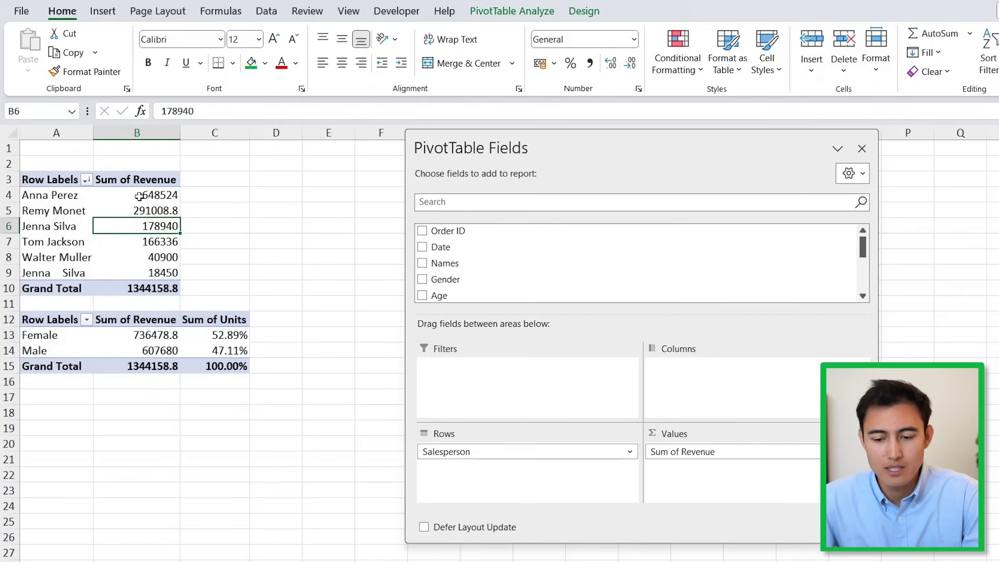
- Apply red gradient data bars to the salesperson revenue totals B4:B9, excluding the grand total
left_click_drag(139, 196, 113, 272)
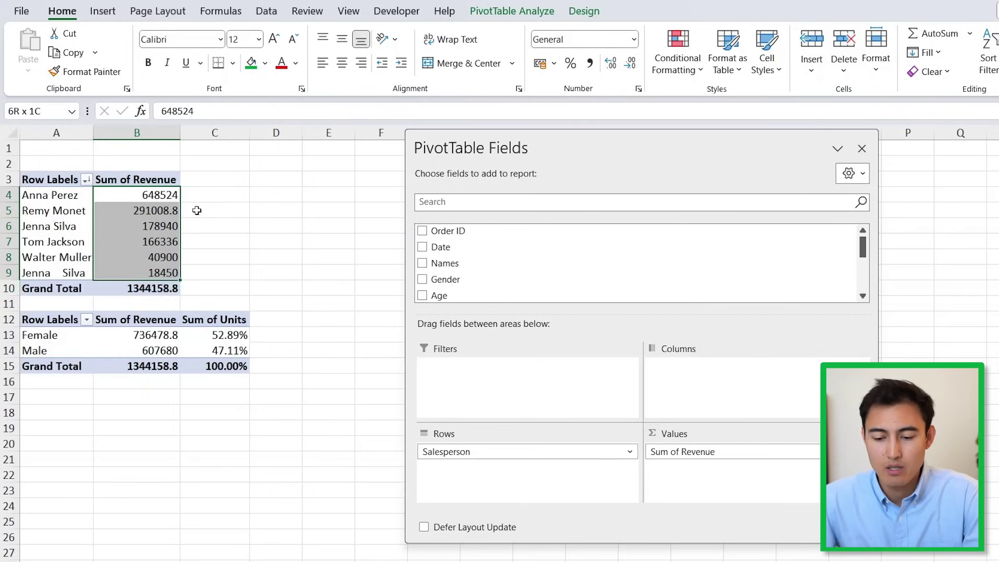
mouse_move(121, 252)
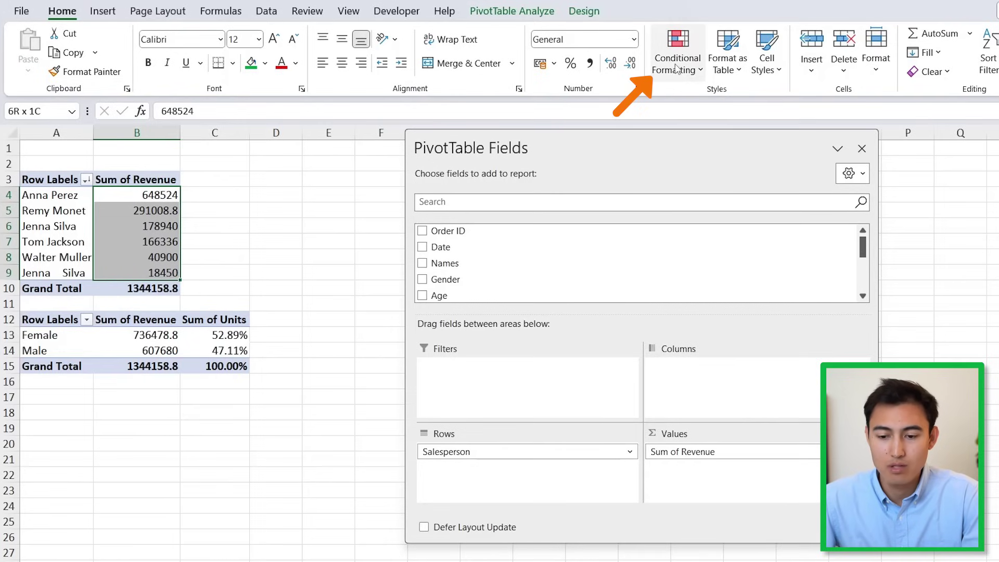
left_click(684, 76)
mouse_move(744, 162)
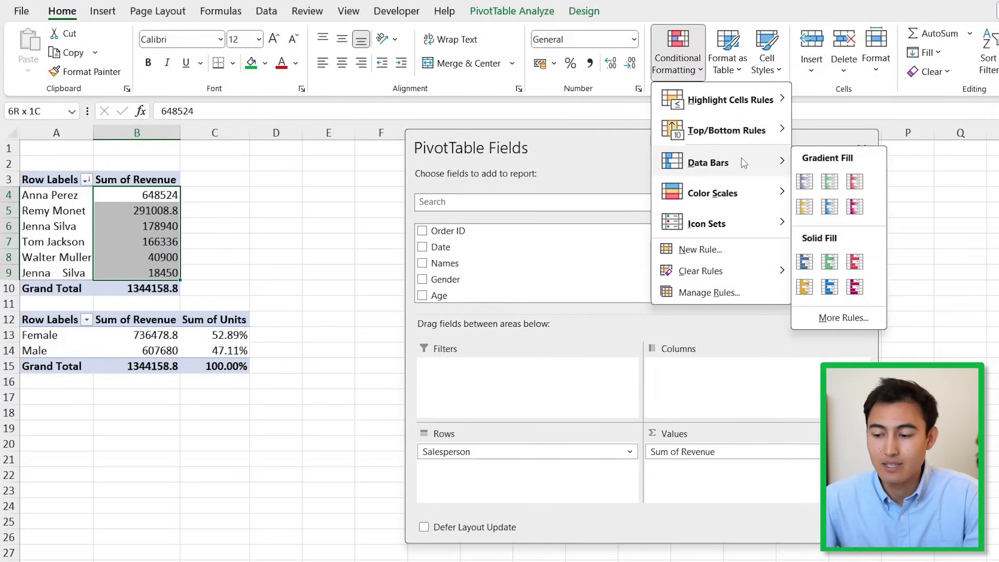
left_click(855, 182)
left_click(130, 225)
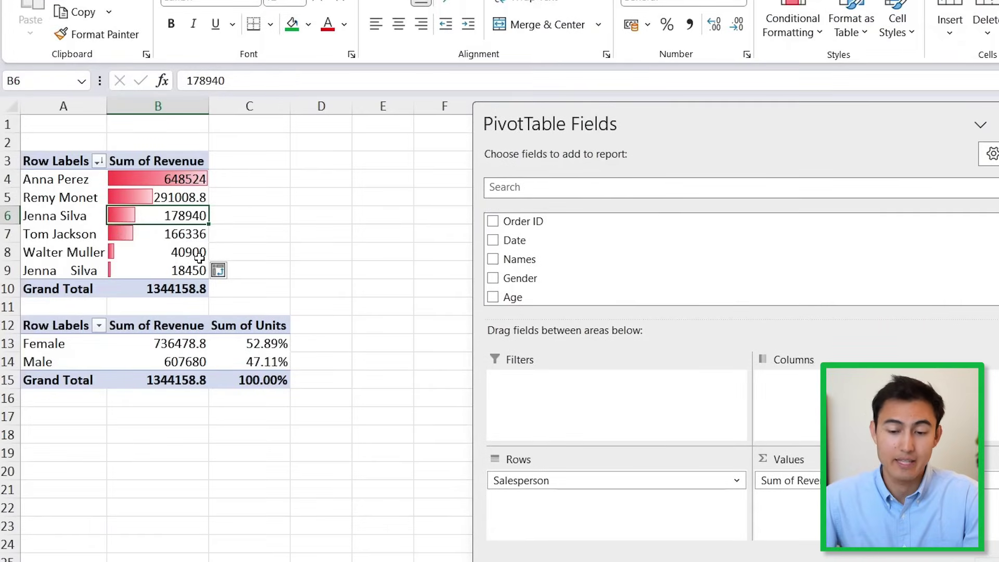
mouse_move(199, 256)
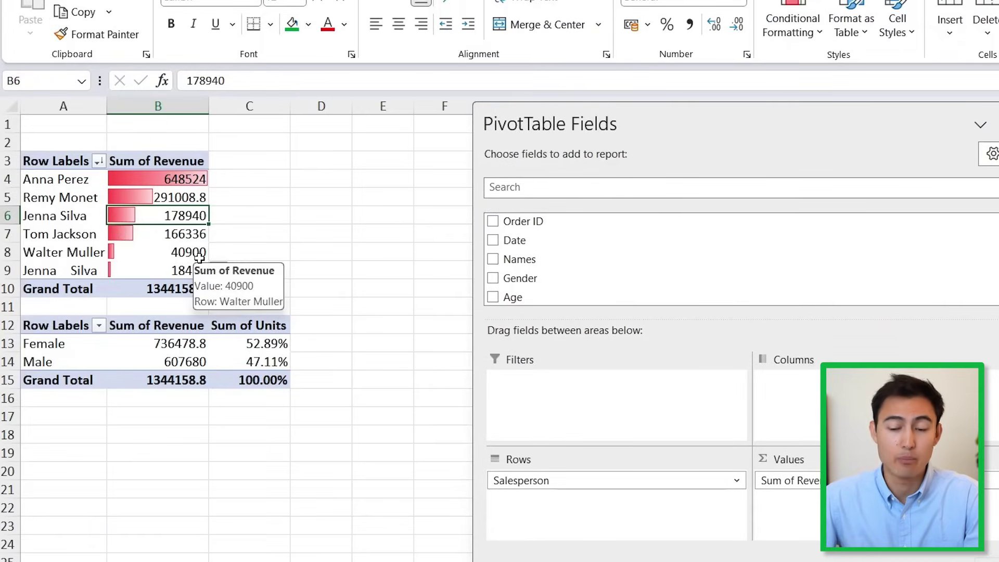
left_click(43, 180)
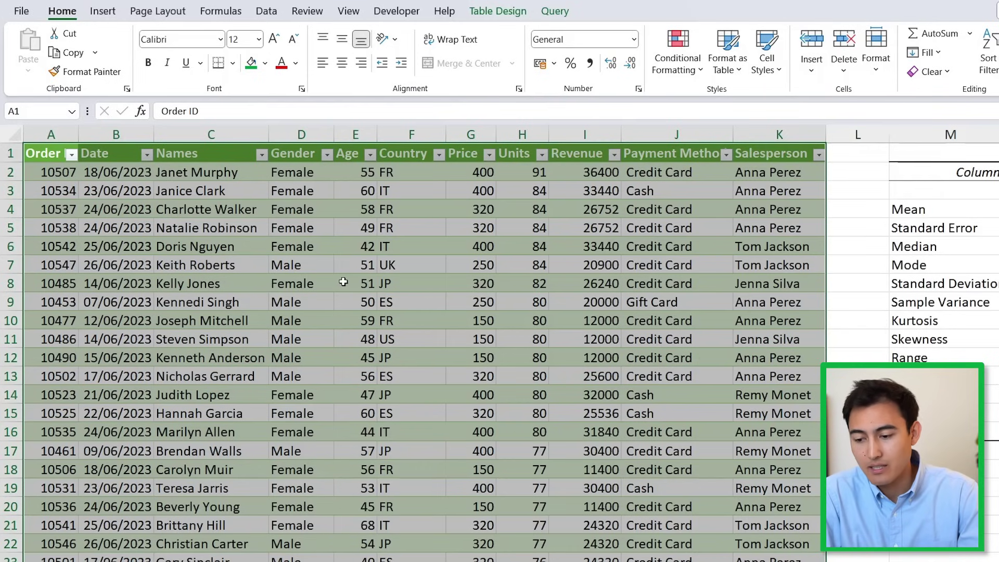
- Select the full Age and Revenue columns and insert a plain scatter chart
left_click(344, 282)
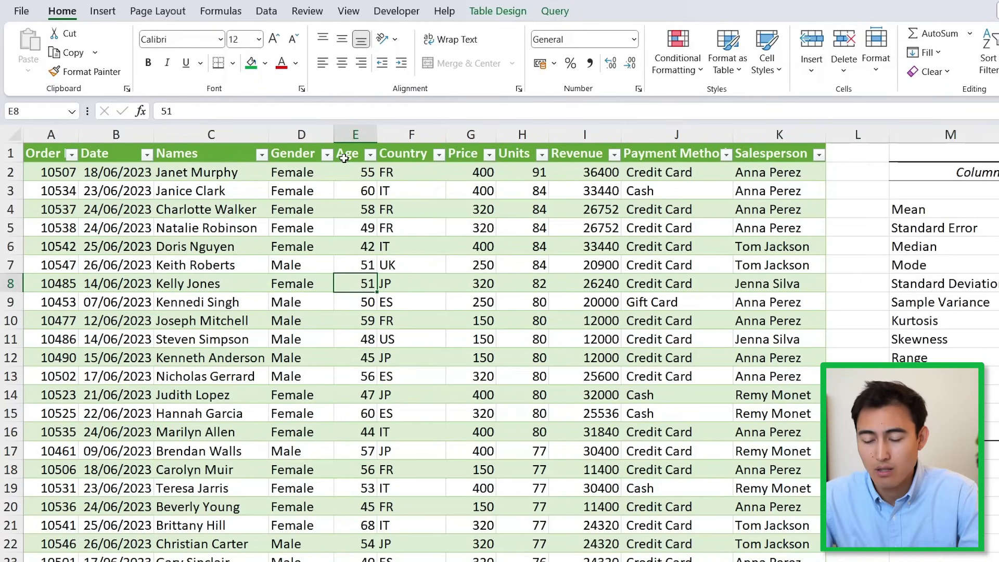
left_click(344, 158)
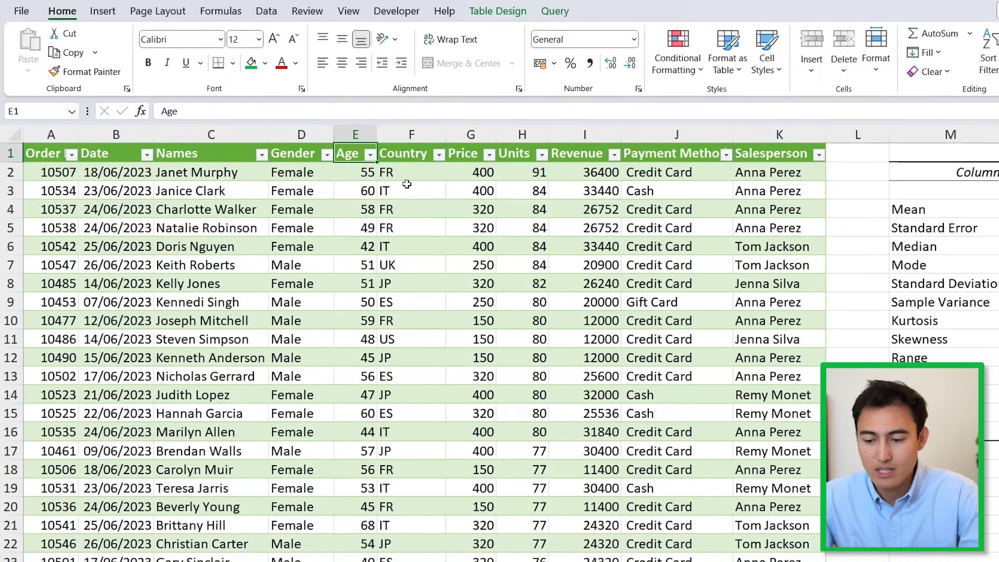
key("ctrl+shift+Down")
scroll(587, 235, "up", 15)
scroll(587, 235, "up", 5)
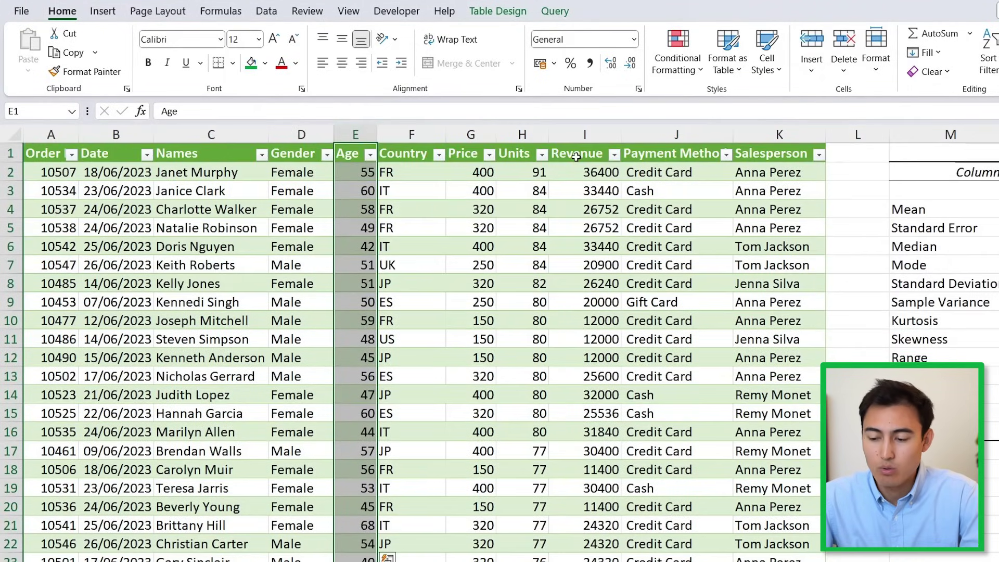
left_click(576, 157, "ctrl")
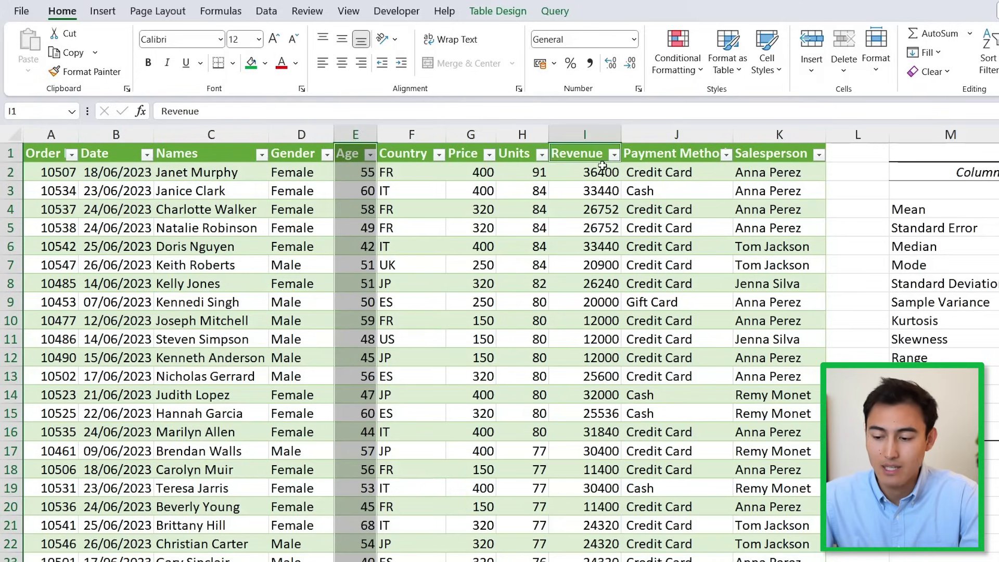
key("ctrl+shift+Down")
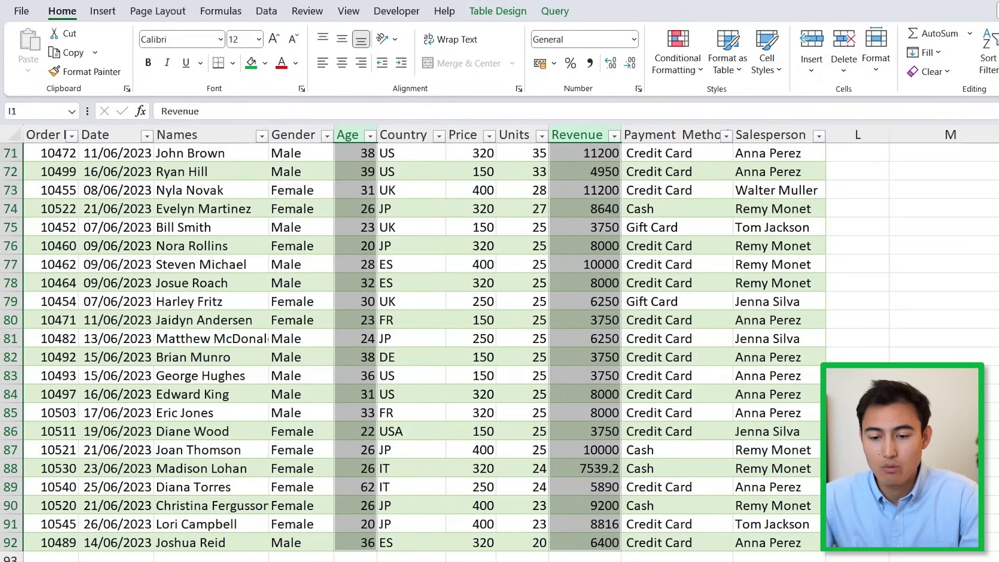
left_click(100, 13)
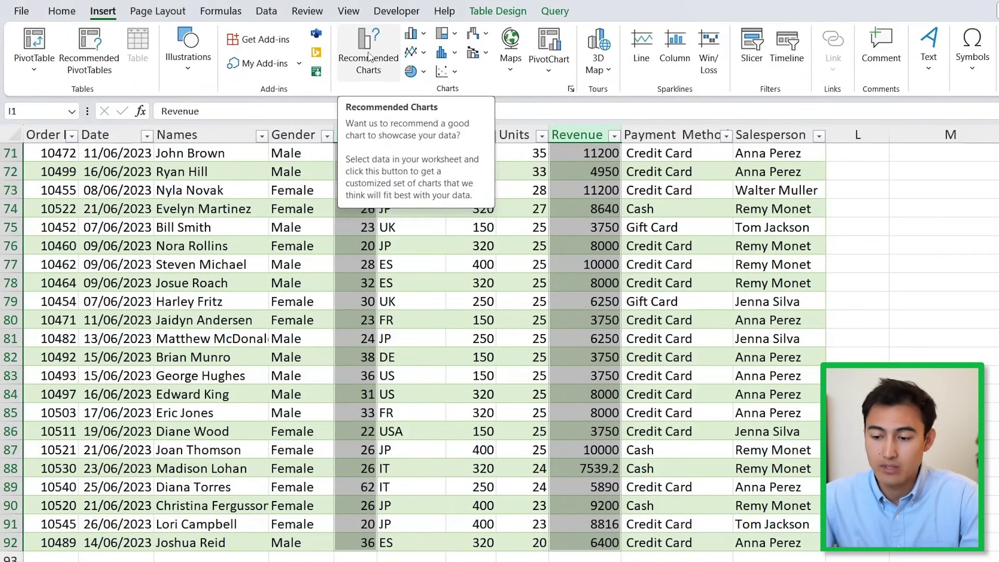
left_click(455, 73)
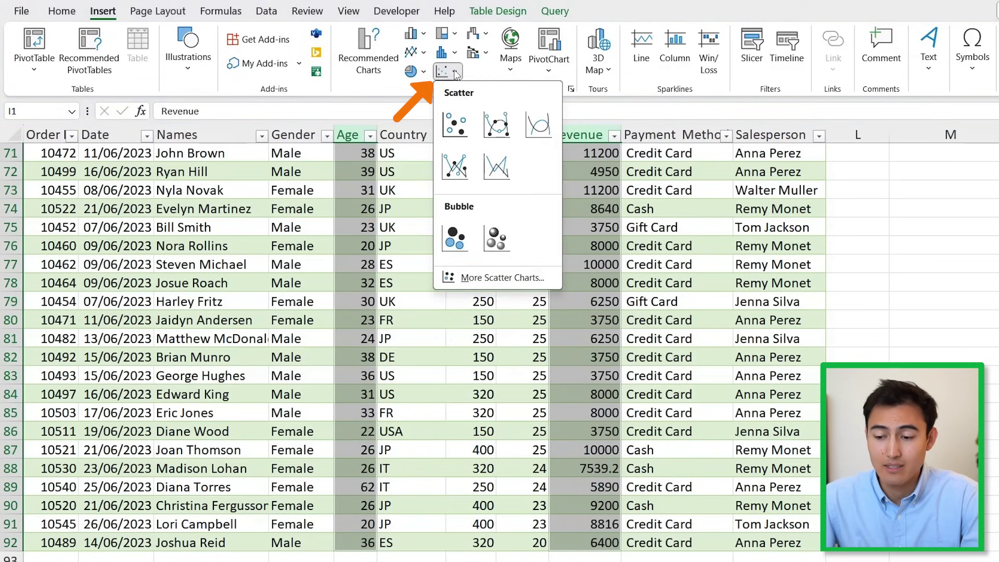
left_click(456, 127)
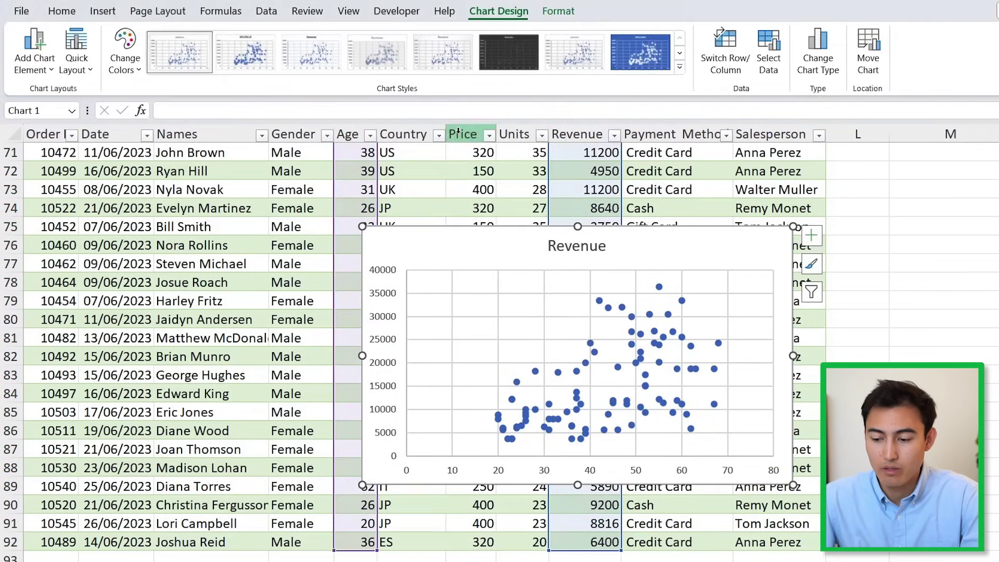
- Relocate the scatter chart beside the descriptive statistics table near M18
left_click_drag(516, 238, 636, 242)
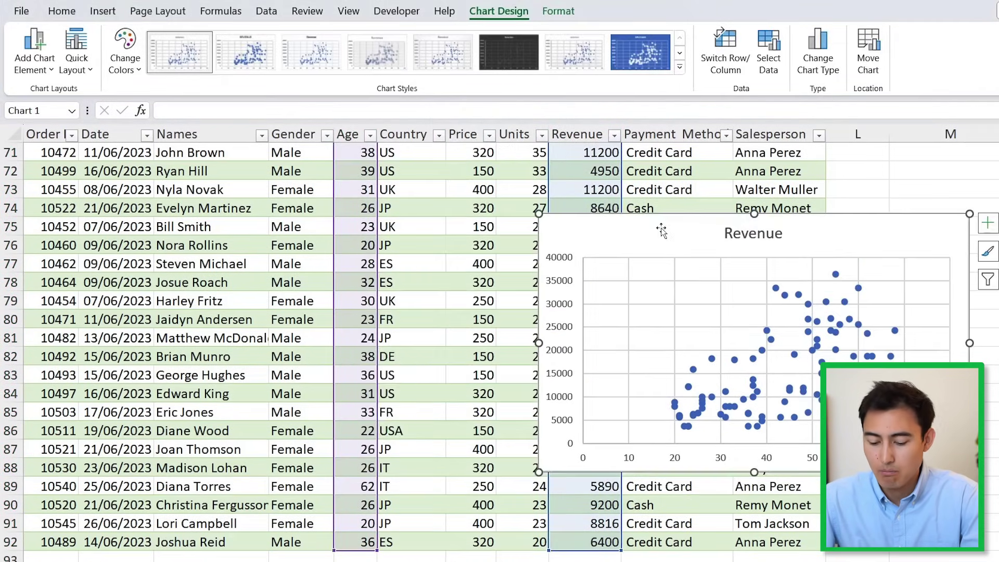
key("ctrl+x")
scroll(661, 229, "up", 20)
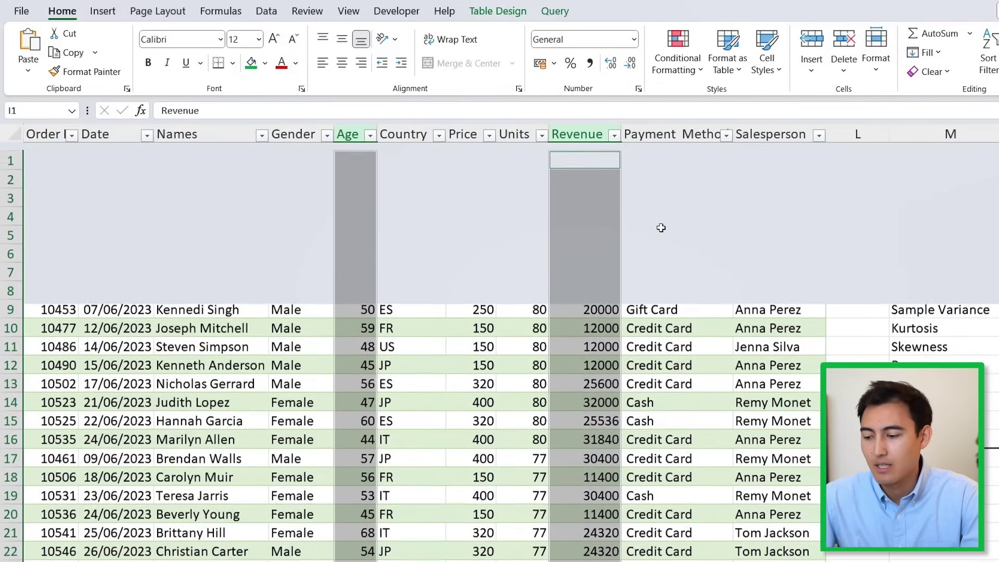
left_click(932, 469)
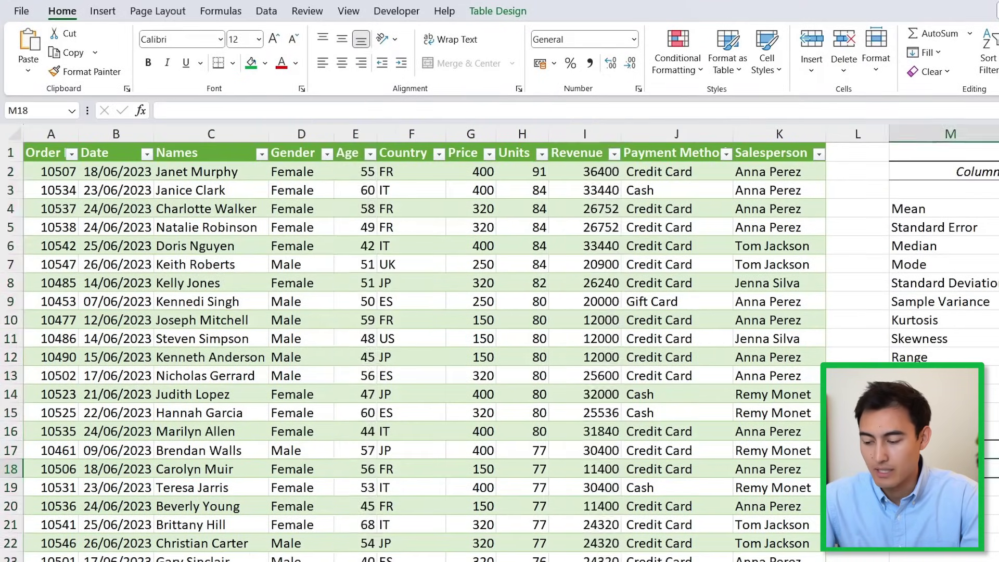
key("ctrl+v")
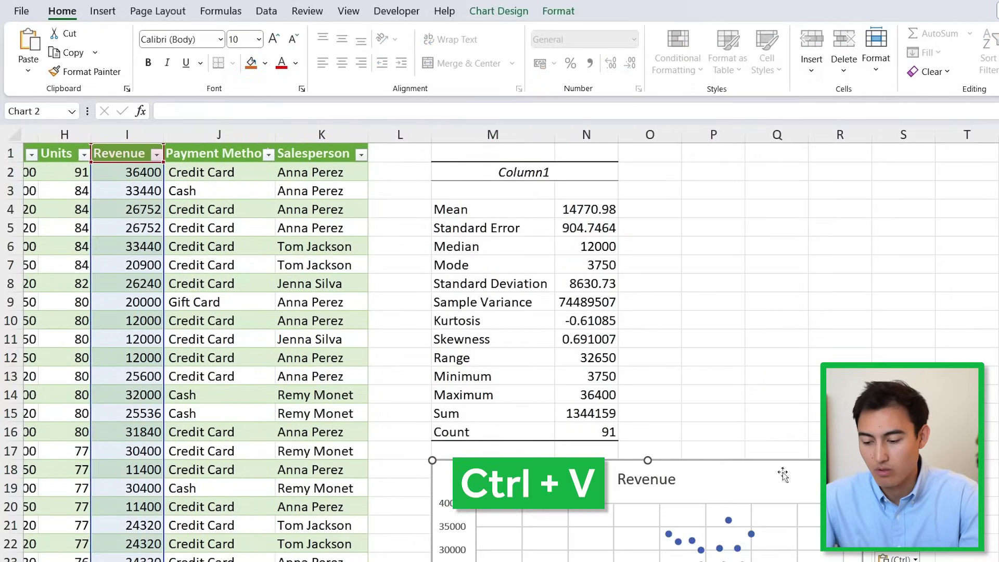
left_click_drag(576, 480, 786, 193)
scroll(540, 261, "right", 4)
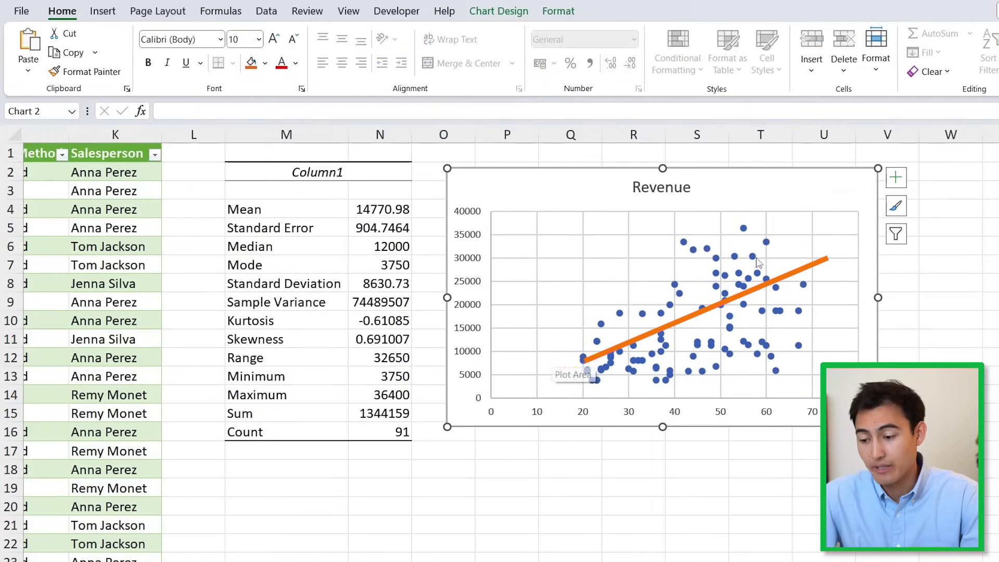
key("ctrl+z")
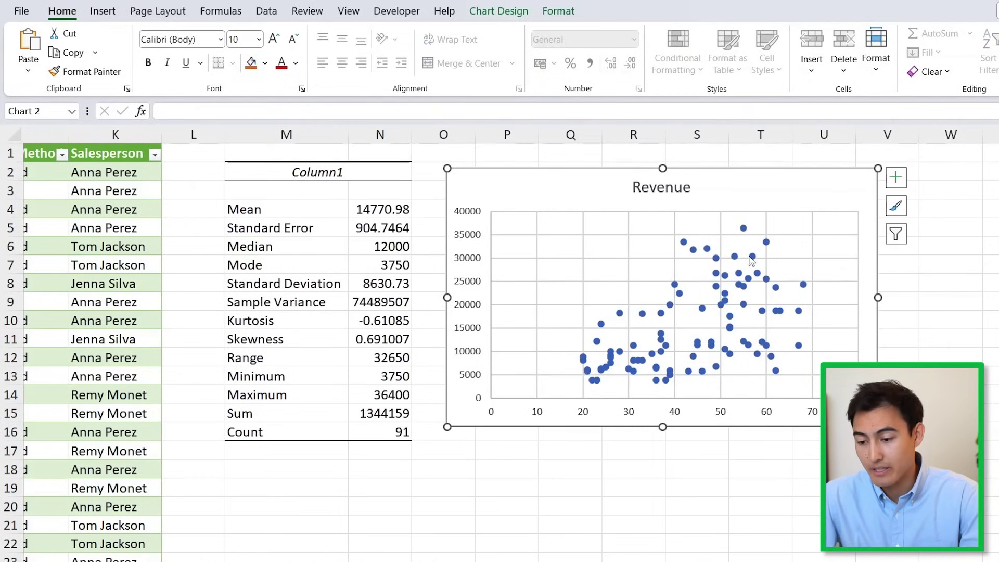
- Add a linear trendline with its equation y = 339.67x + 243.65 placed near the chart title
right_click(661, 337)
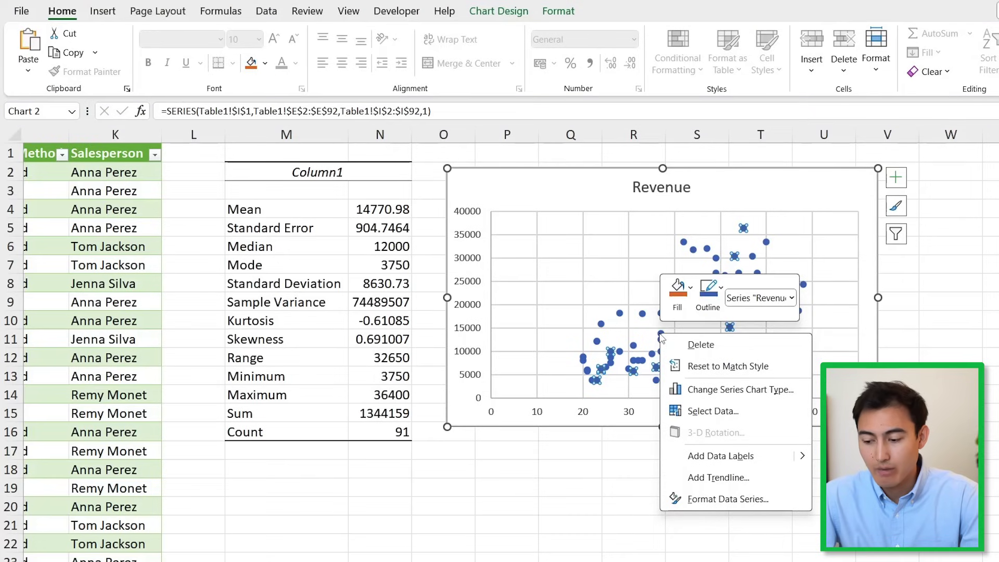
left_click(718, 480)
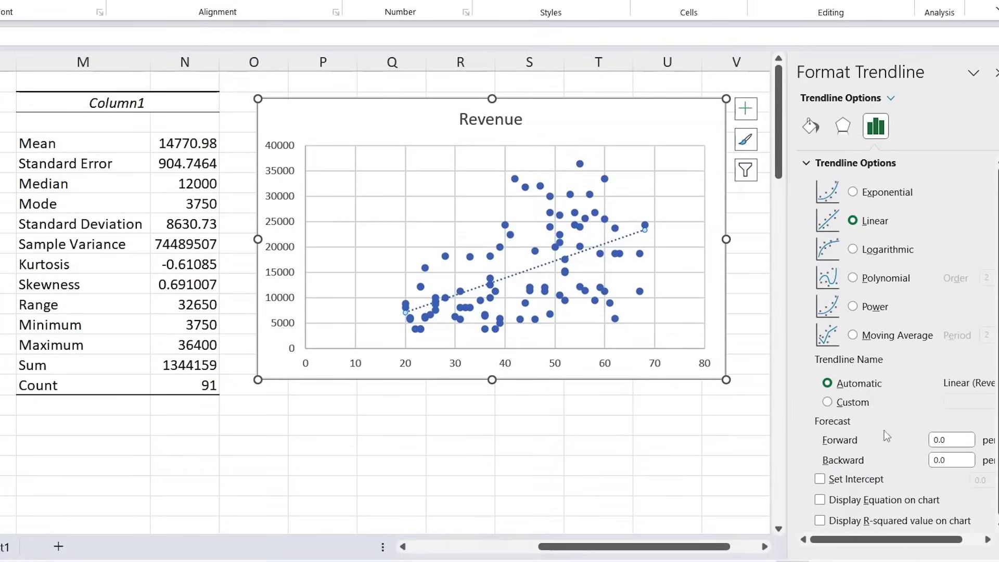
scroll(885, 473, "down", 1)
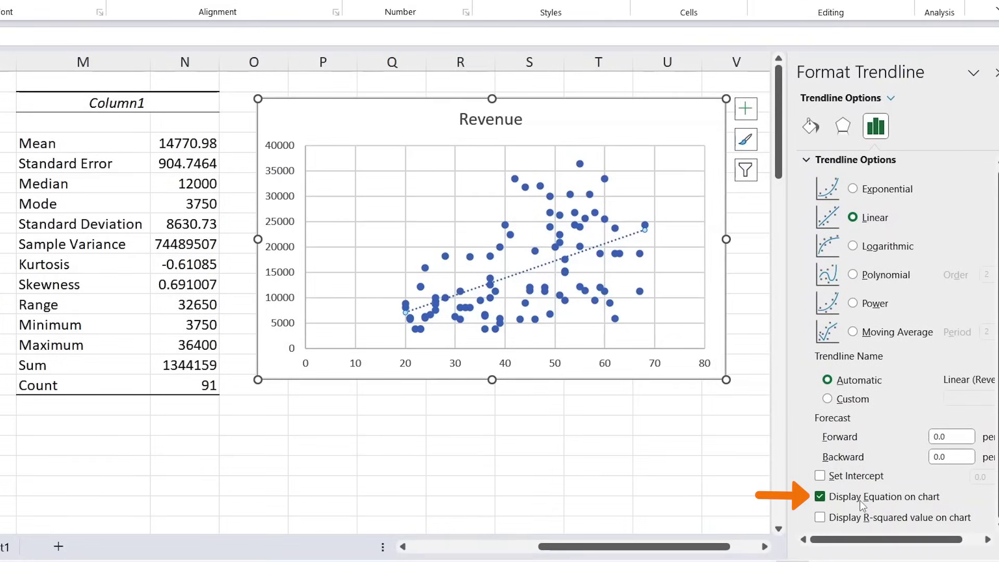
left_click_drag(586, 230, 601, 139)
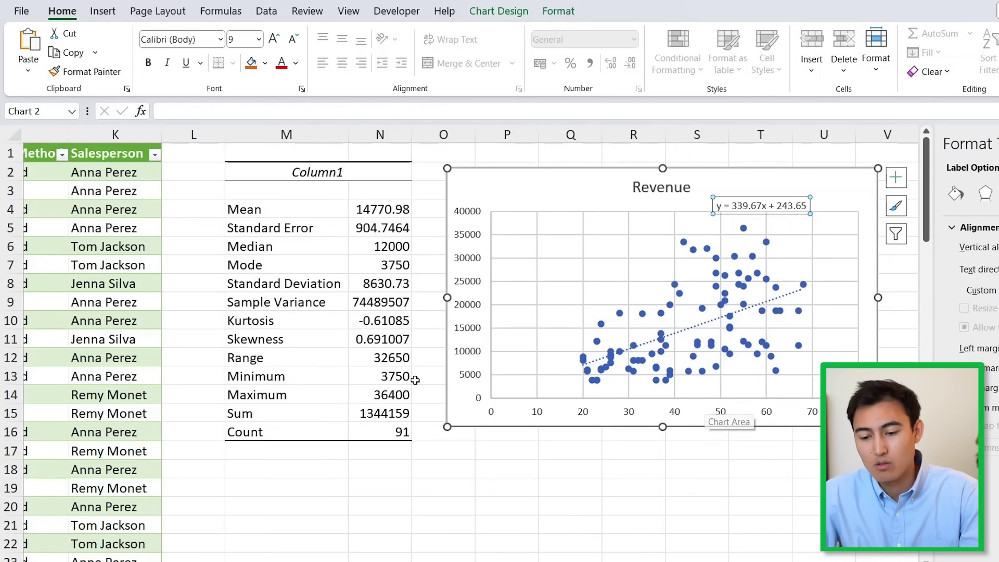
- Select the whole Revenue column from I1 and insert a Box and Whisker statistic chart
scroll(415, 380, "left", 5)
scroll(415, 380, "left", 4)
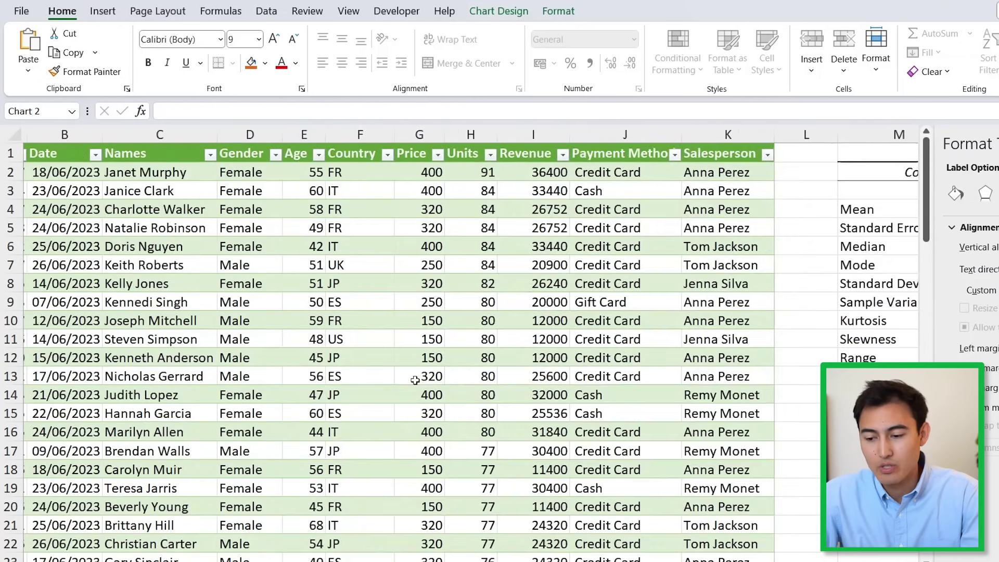
left_click(539, 157)
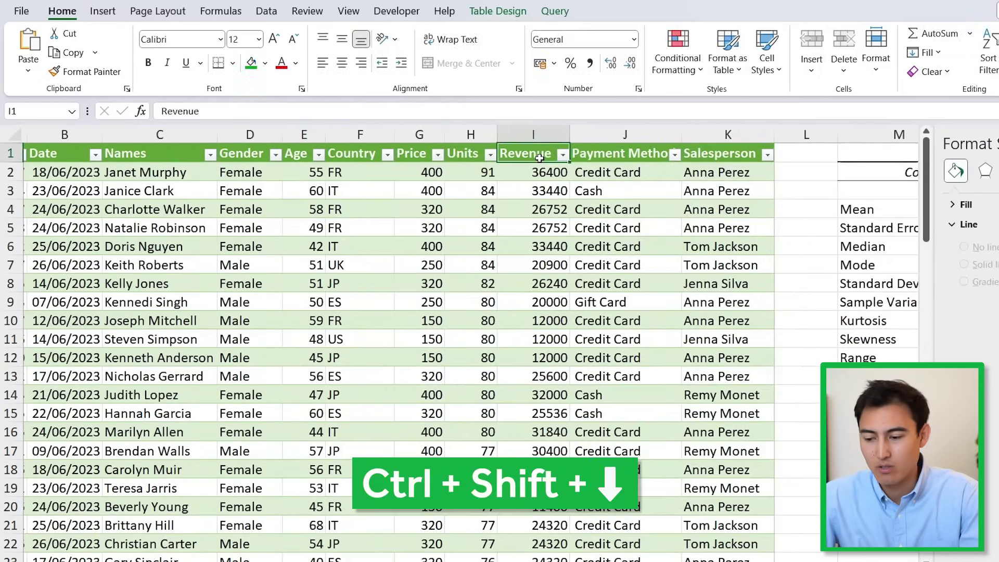
key("ctrl+shift+Down")
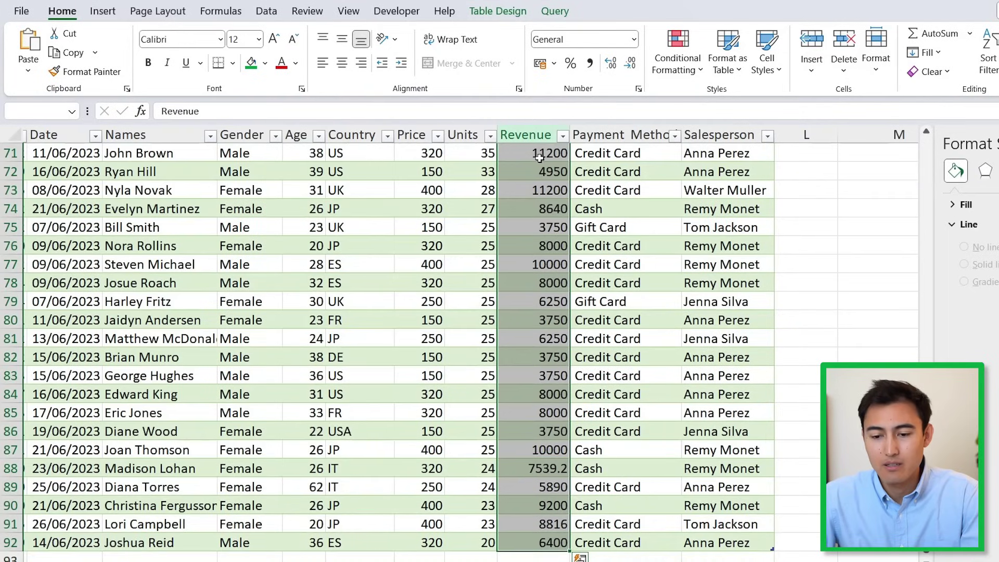
left_click(102, 19)
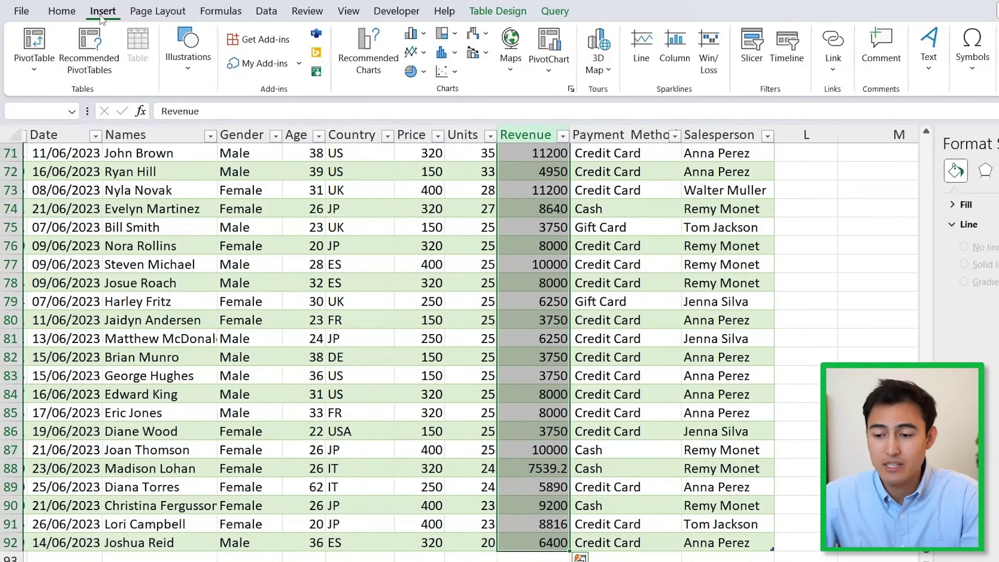
left_click(456, 54)
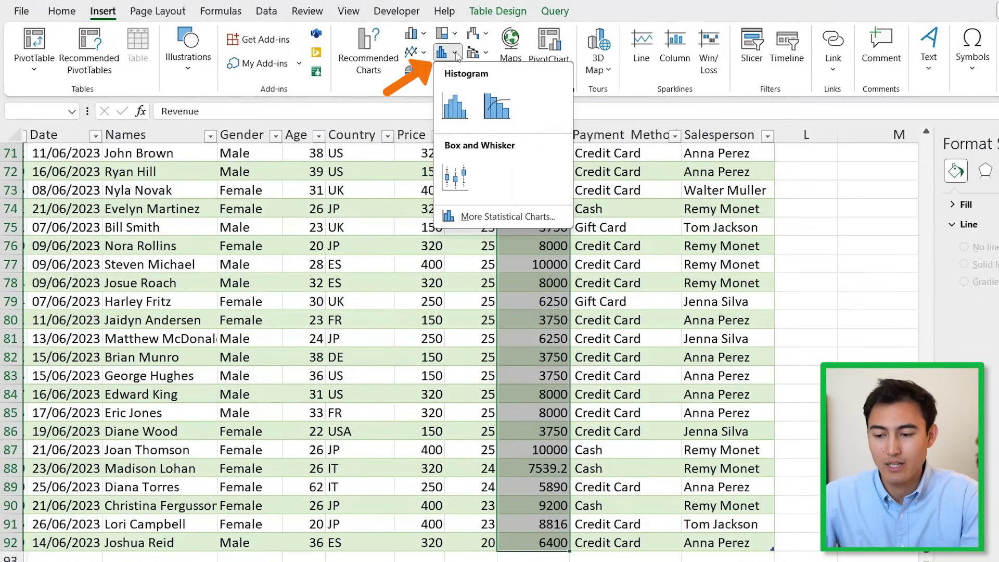
left_click(451, 179)
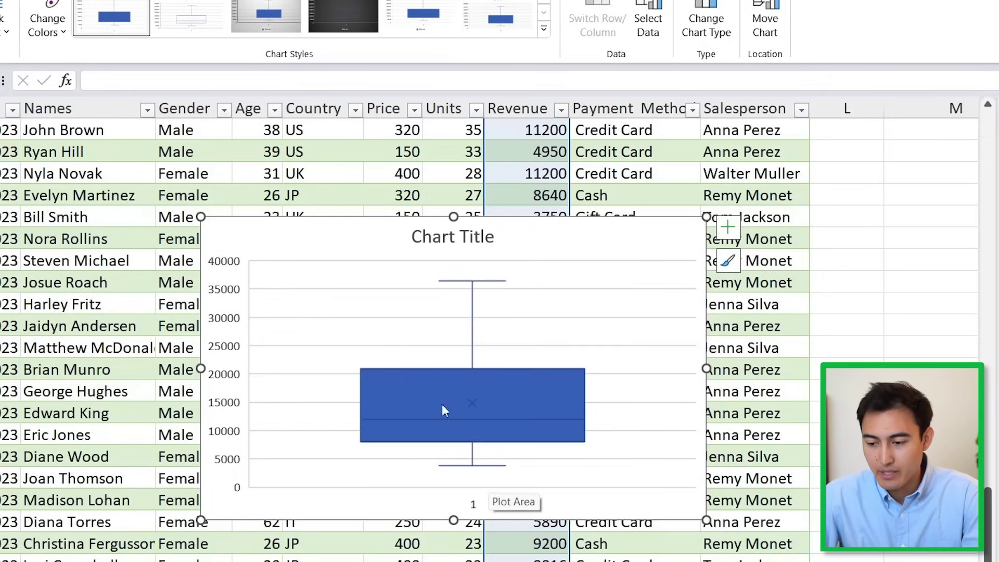
left_click(547, 180)
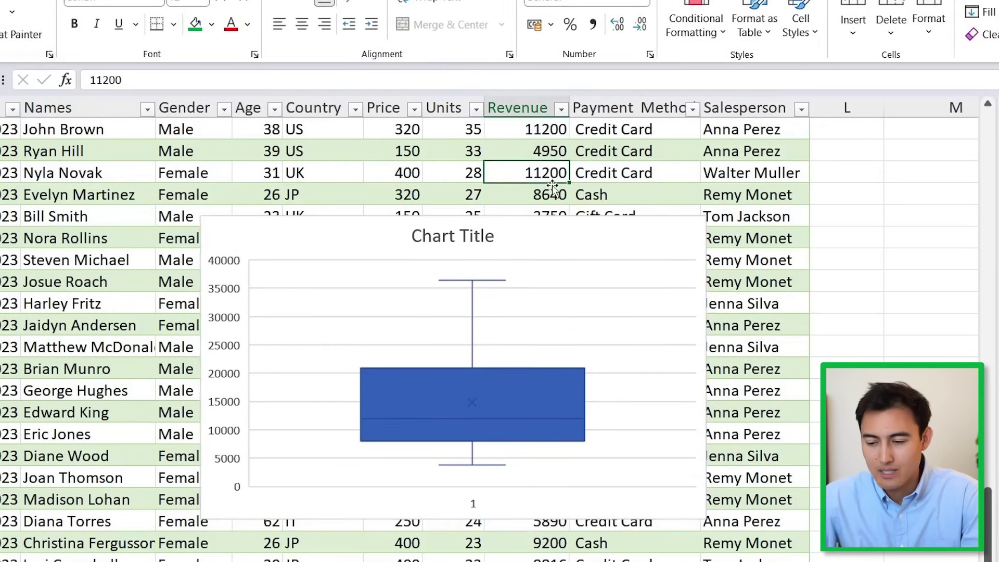
type("100")
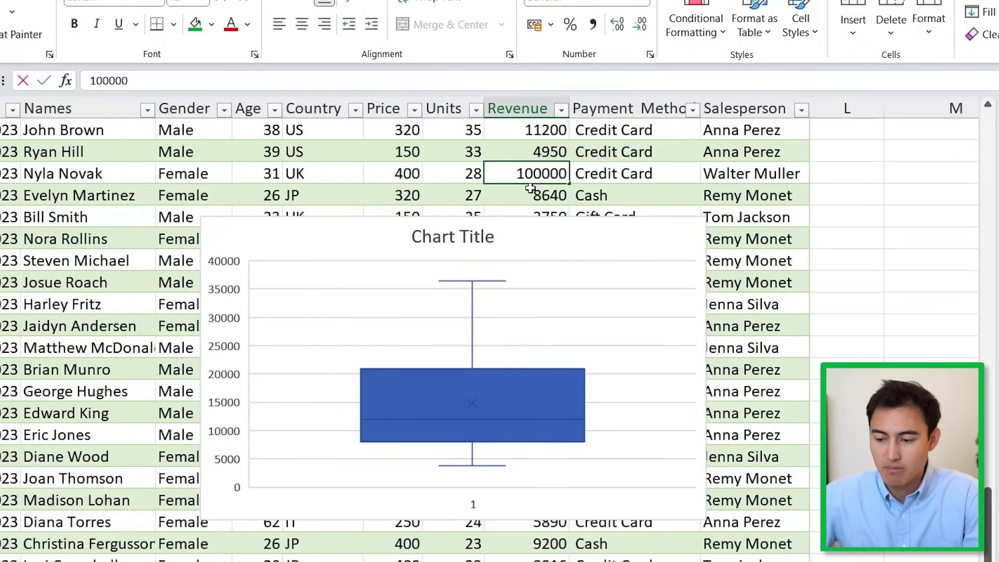
key("Return")
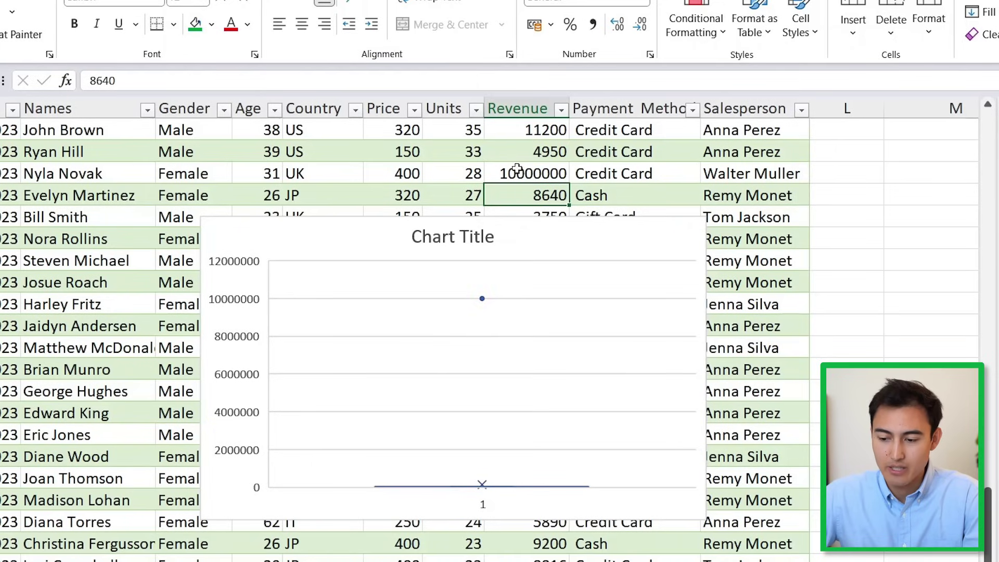
key("ctrl+z")
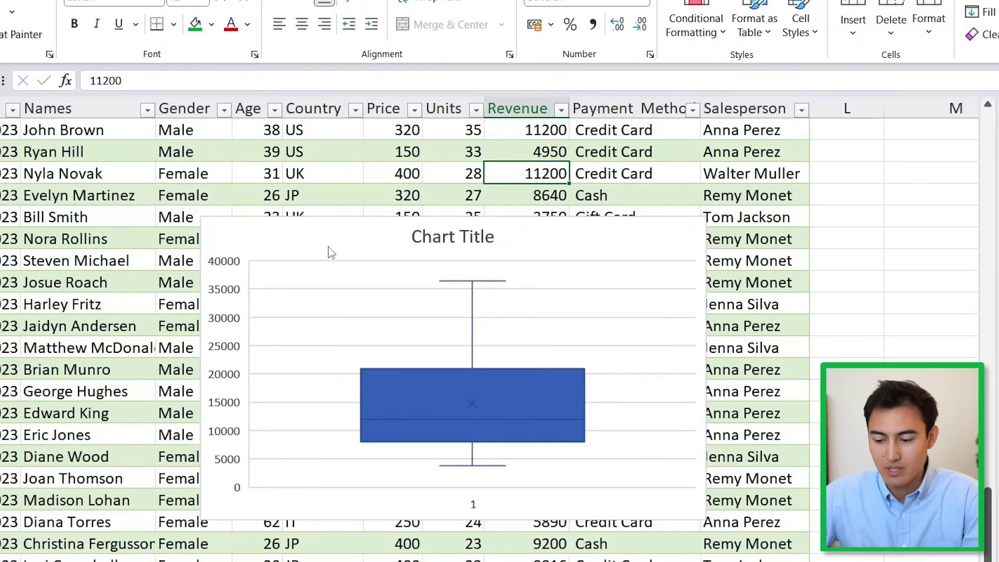